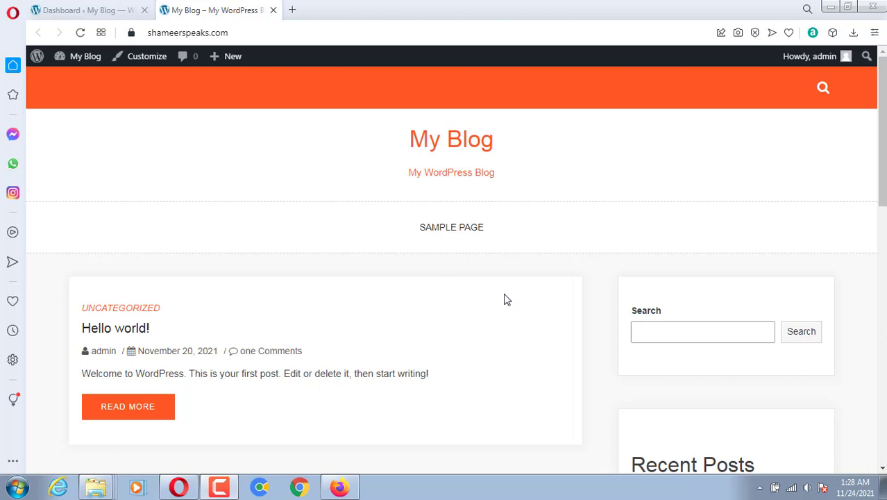
# Switch from the blog's front page to the admin dashboard and open the site customizer.
pyautogui.moveTo(881, 154); pyautogui.dragTo(881, 239)
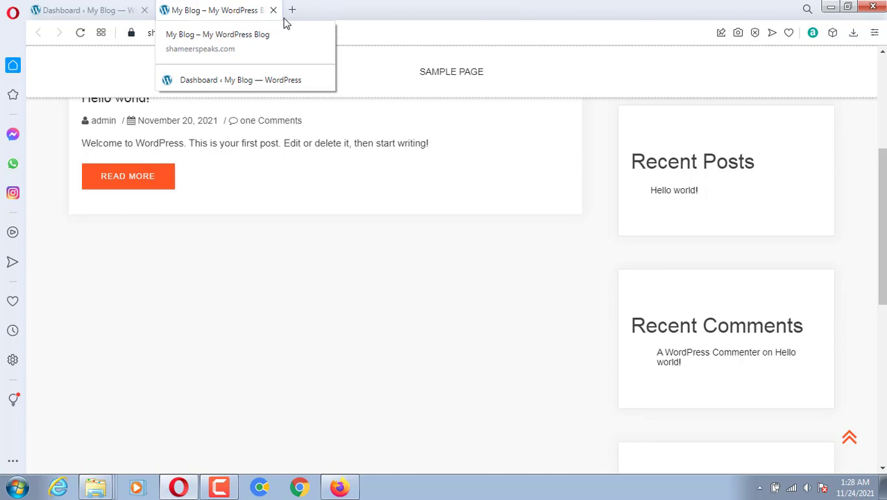
pyautogui.scroll(1, 236, 201)
pyautogui.scroll(3, 236, 205)
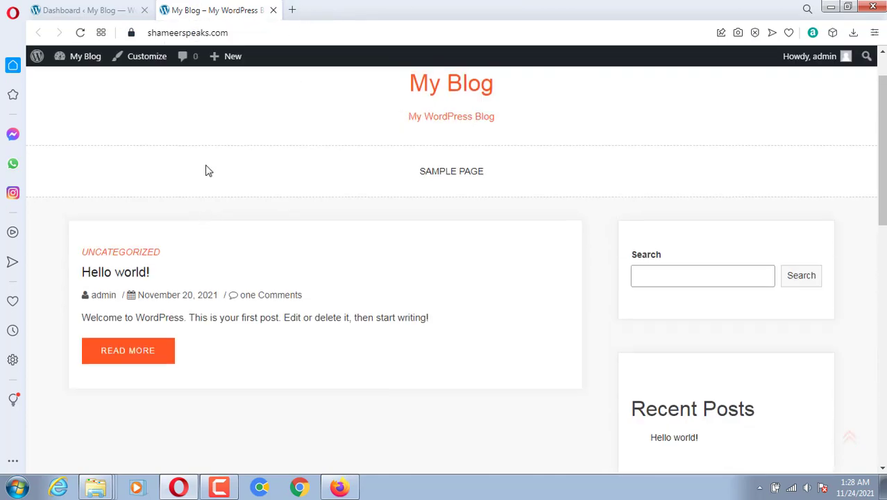
pyautogui.click(83, 9)
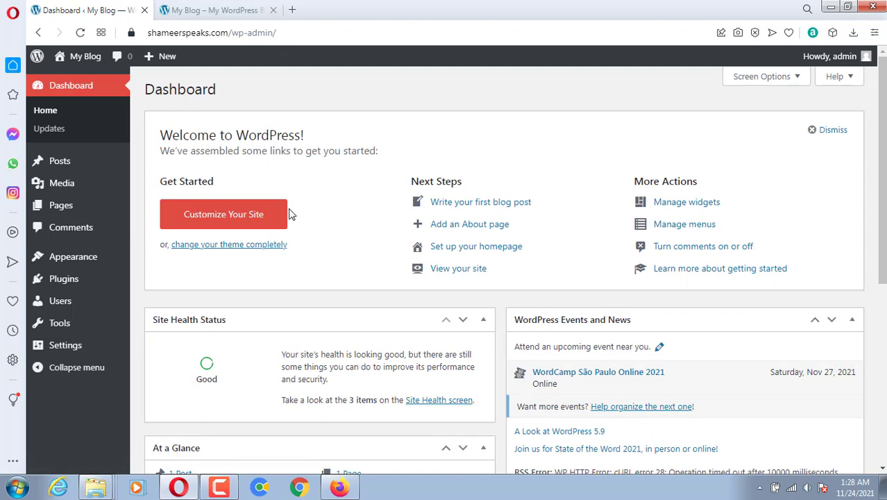
pyautogui.click(241, 216)
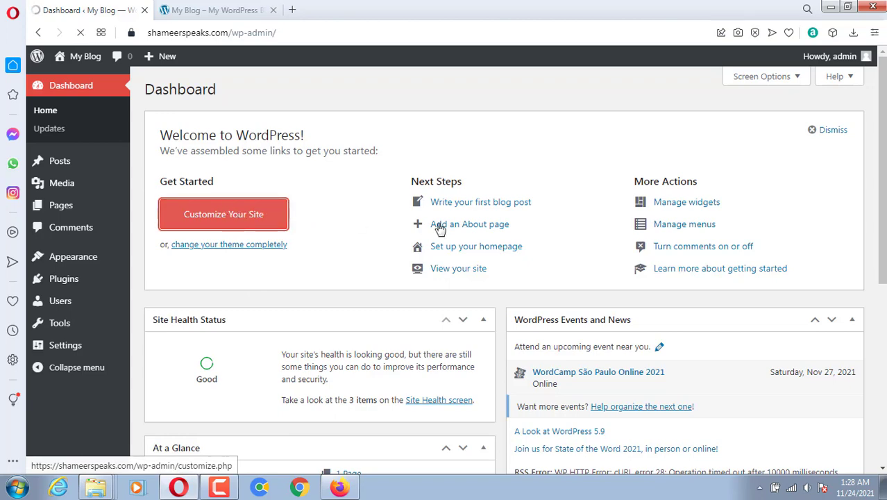
pyautogui.click(43, 36)
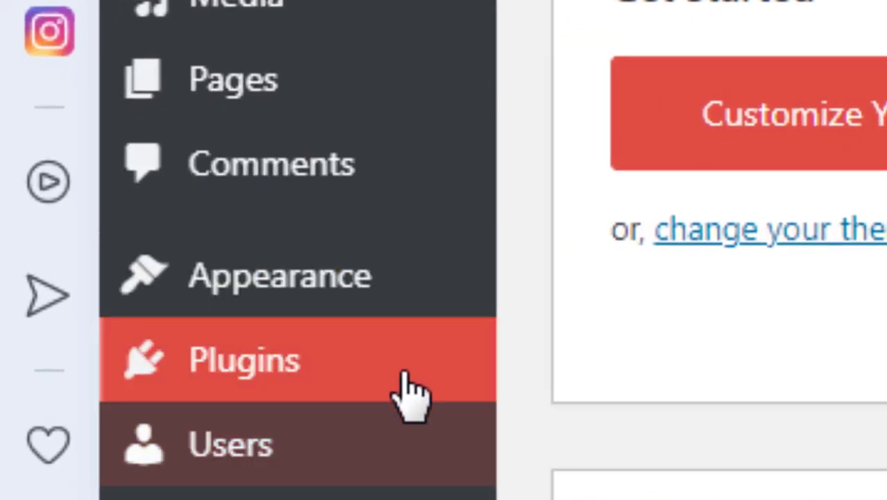
pyautogui.moveTo(239, 281)
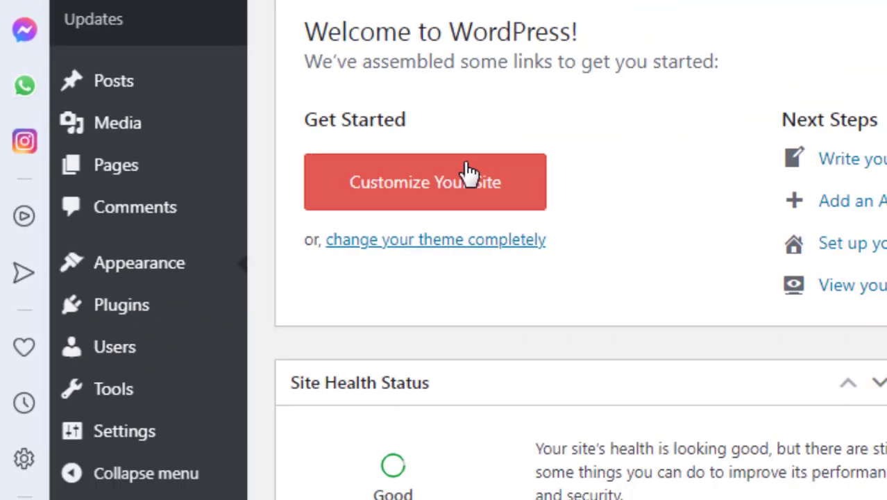
pyautogui.click(838, 116)
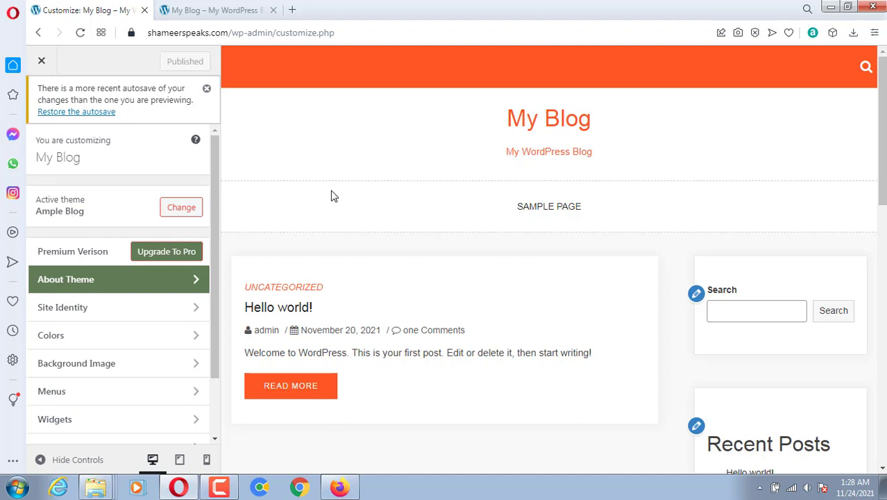
# Look over the live site preview and read the About Theme section of the customizer.
pyautogui.scroll(-3, 292, 236)
pyautogui.scroll(-2, 152, 329)
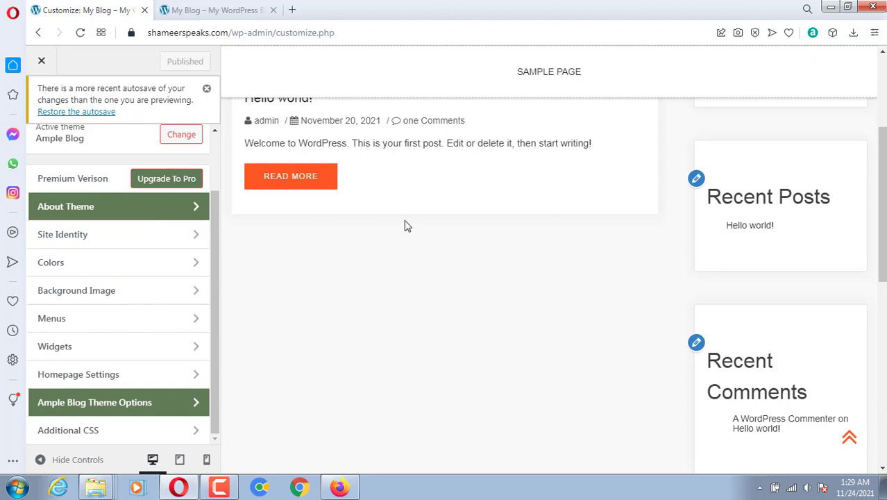
pyautogui.scroll(3, 407, 226)
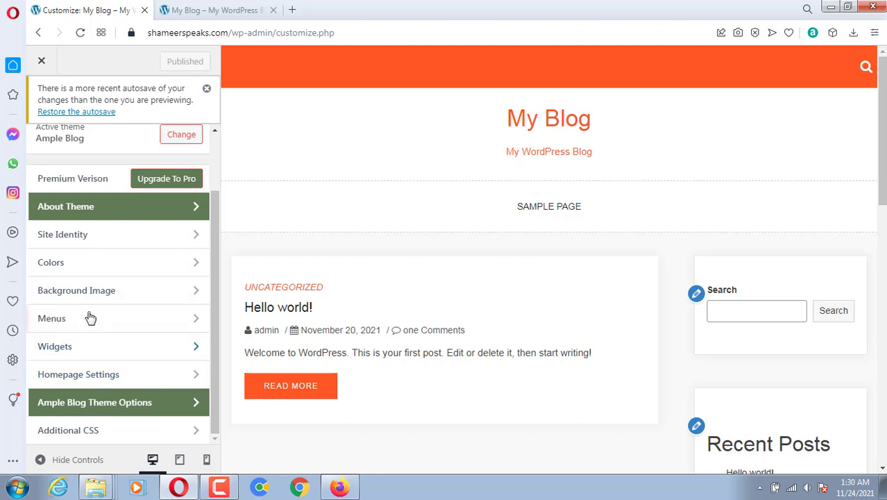
pyautogui.click(159, 209)
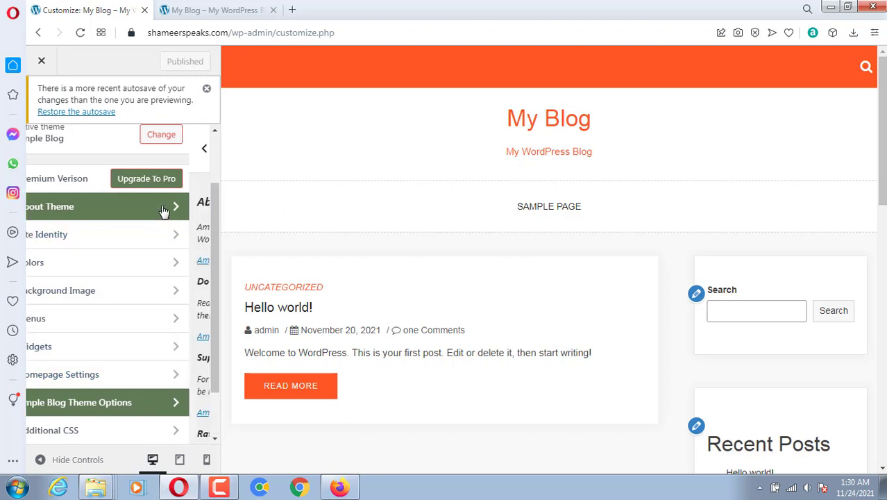
pyautogui.scroll(-2, 149, 322)
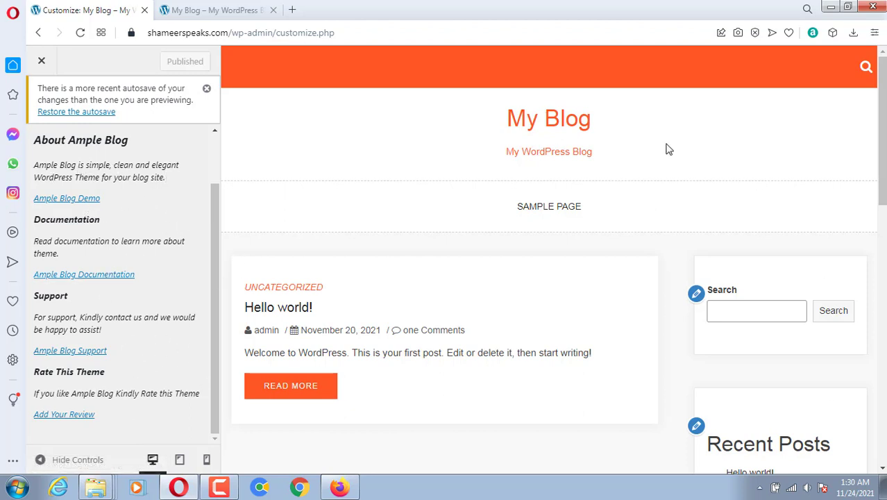
pyautogui.scroll(2, 150, 222)
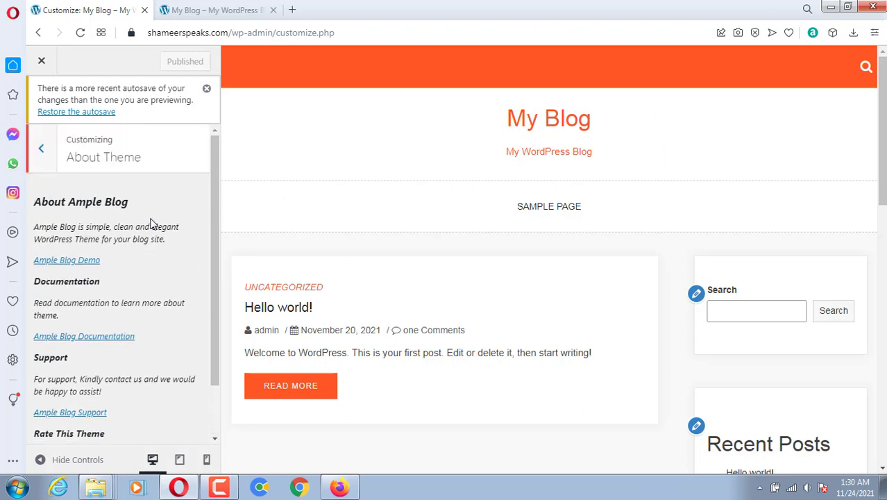
pyautogui.click(41, 150)
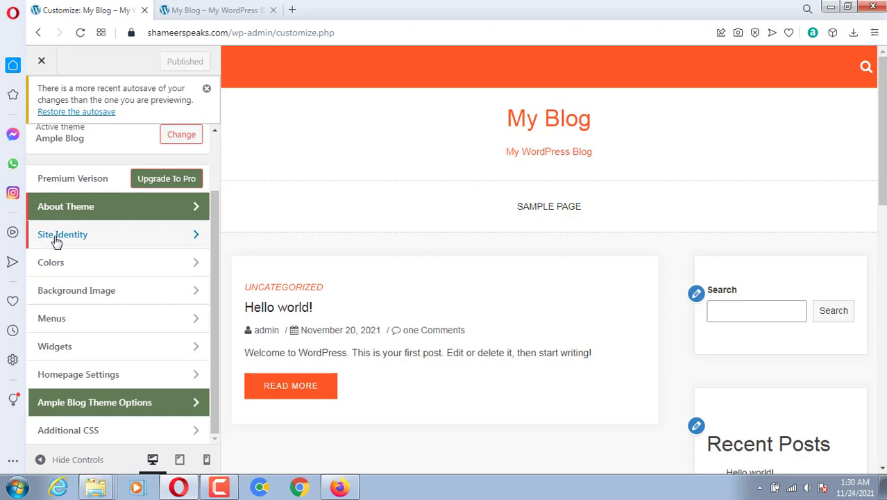
# Set the site title to "Sham Tech" in the Site Identity settings.
pyautogui.click(83, 240)
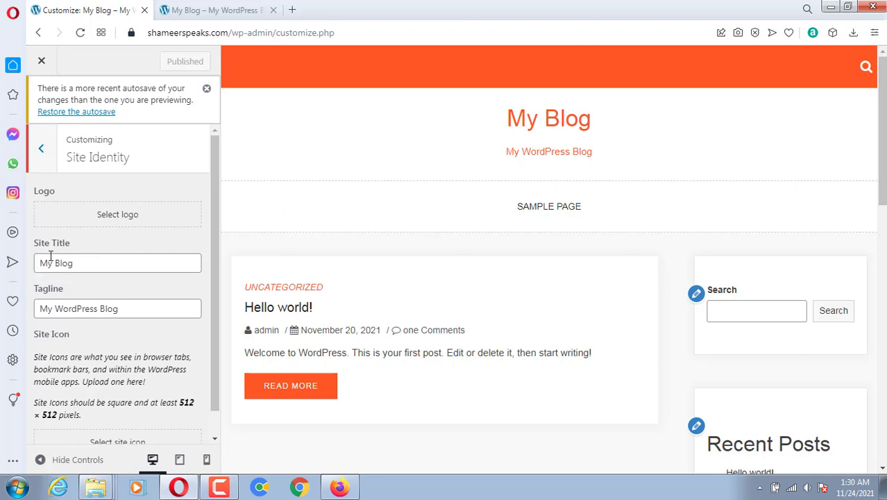
pyautogui.click(93, 261)
pyautogui.hotkey('ctrl', 'a')
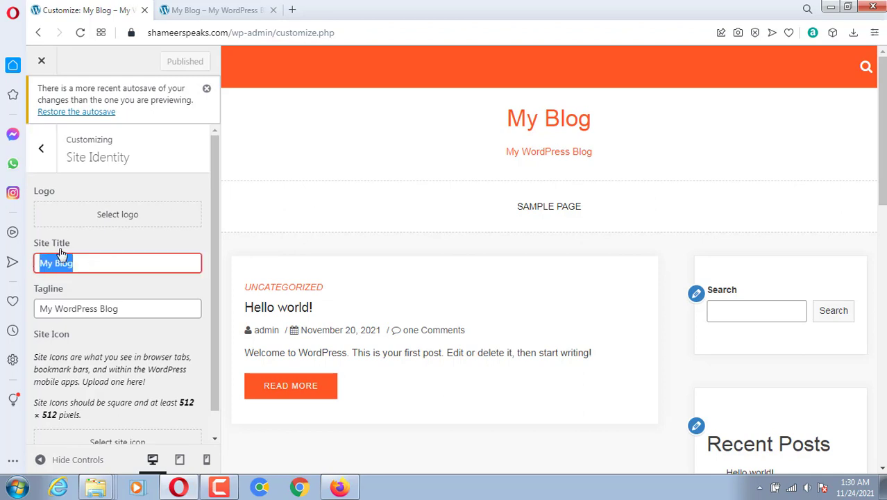
pyautogui.write('S')
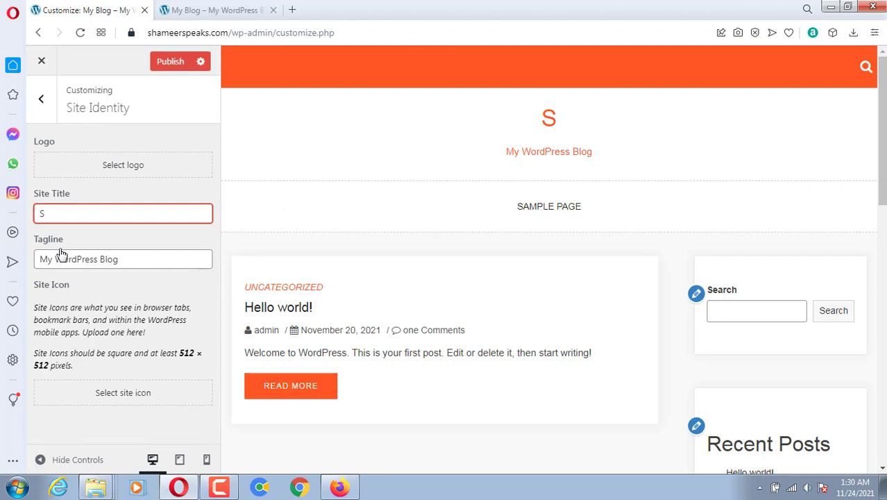
pyautogui.write('ham ')
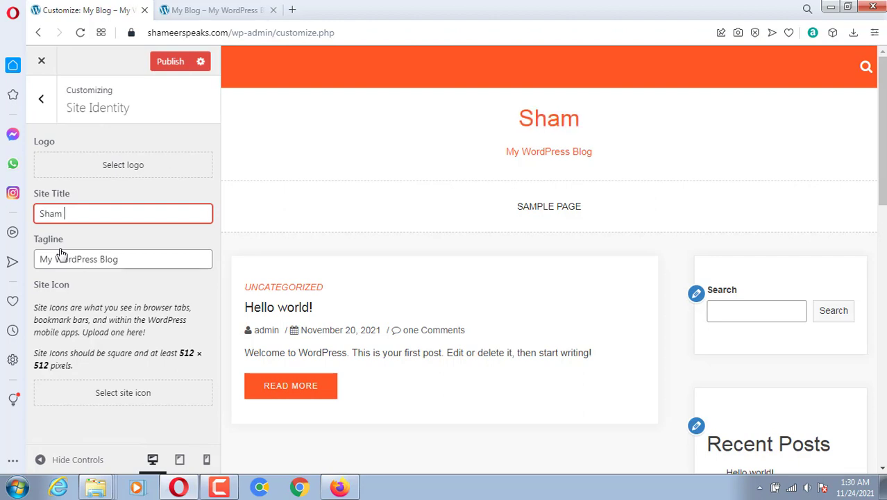
pyautogui.write('Tech')
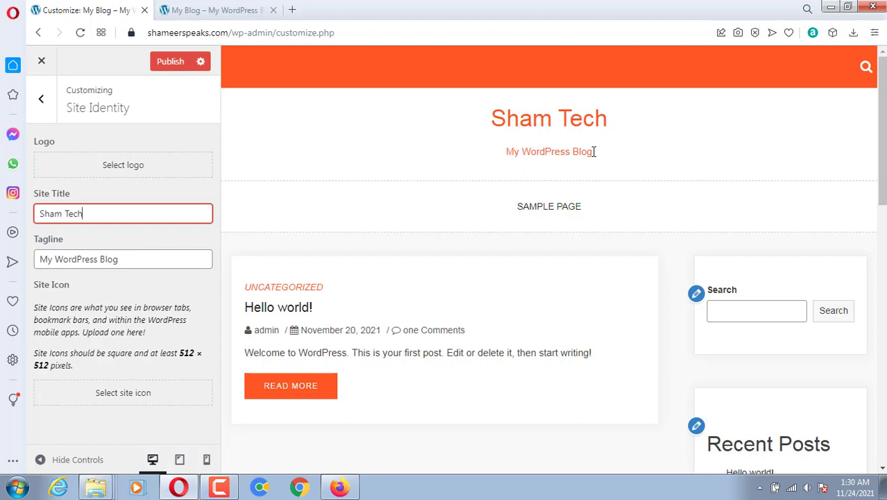
# Set the site tagline to "Daily News".
pyautogui.press('Tab')
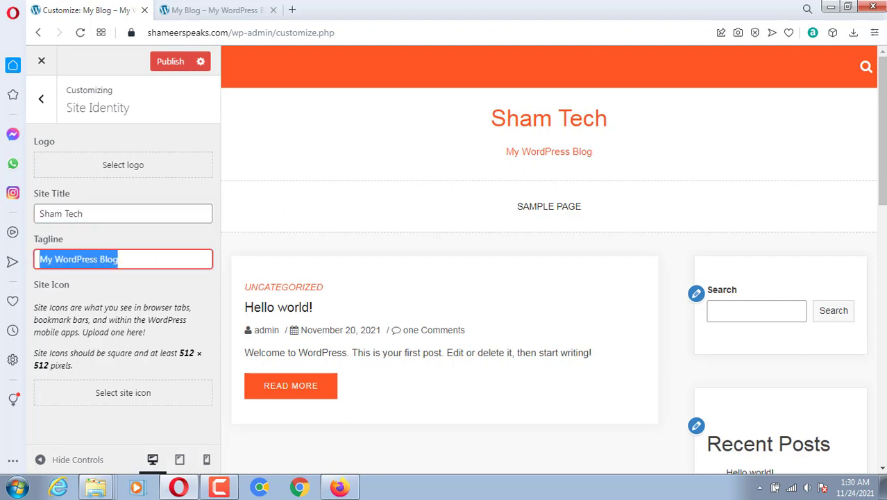
pyautogui.write('dail')
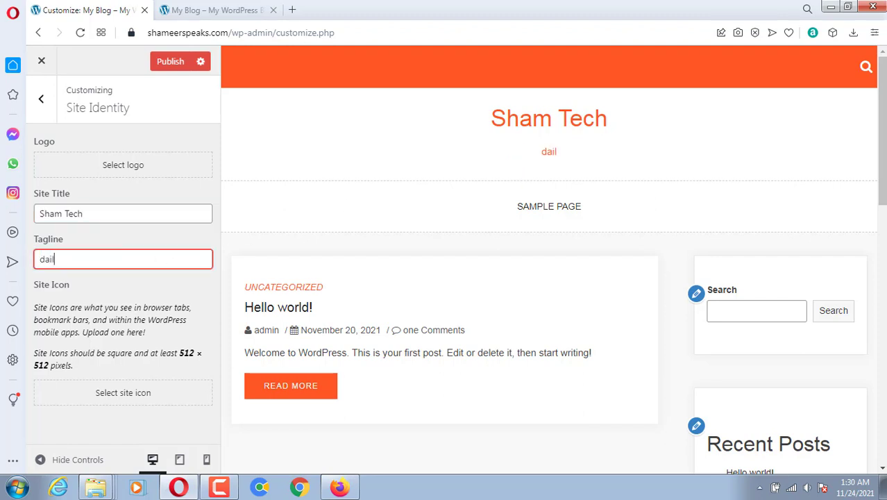
pyautogui.write('y ')
pyautogui.write('B')
pyautogui.write('N')
pyautogui.write('ews')
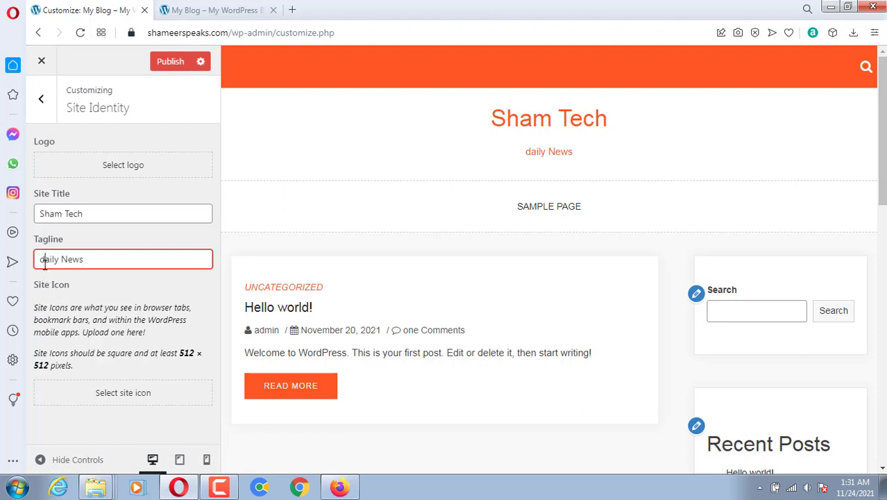
pyautogui.press('BackSpace')
pyautogui.write('S')
pyautogui.press('BackSpace')
pyautogui.write('D')
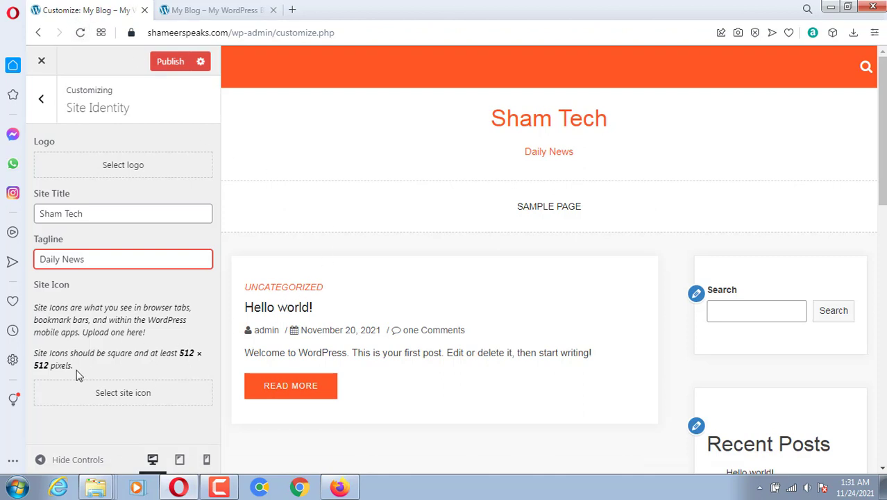
# Check the media library for a site icon image and the required icon dimensions.
pyautogui.click(119, 393)
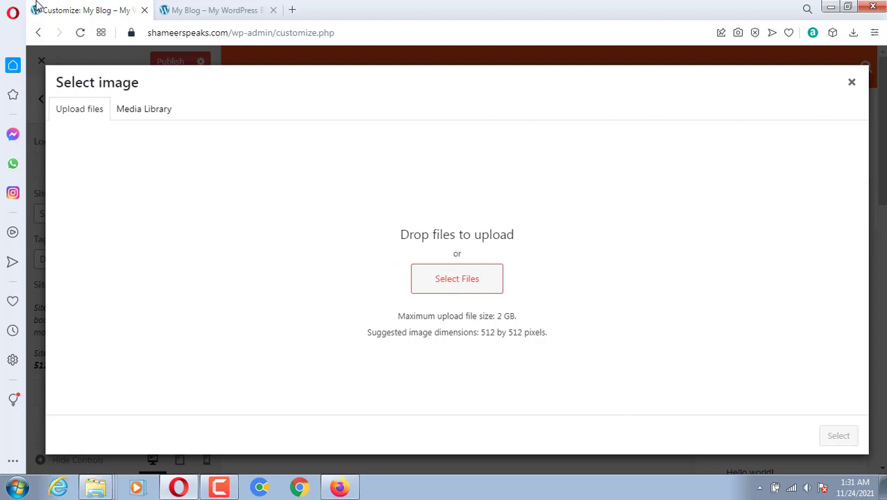
pyautogui.click(139, 118)
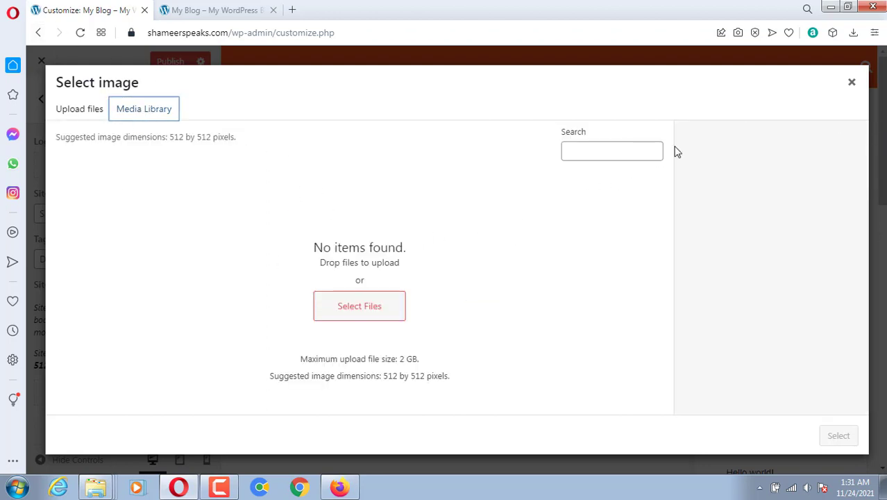
pyautogui.click(852, 83)
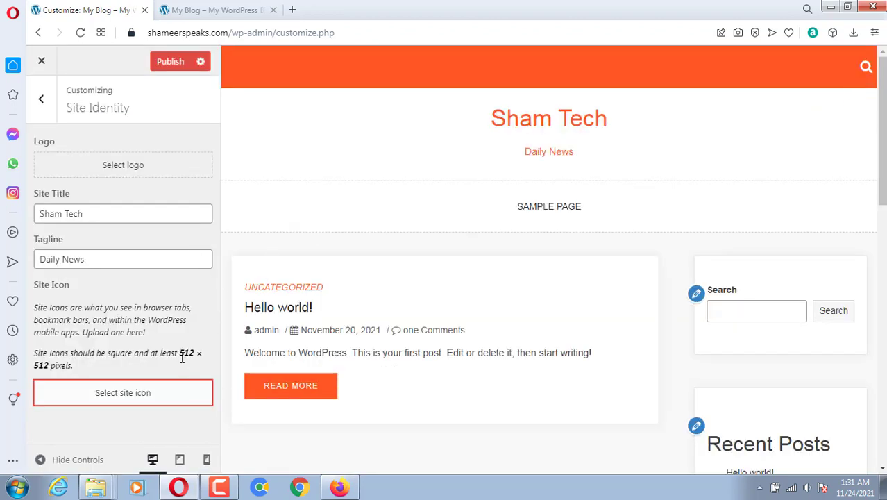
pyautogui.moveTo(181, 355); pyautogui.dragTo(202, 352)
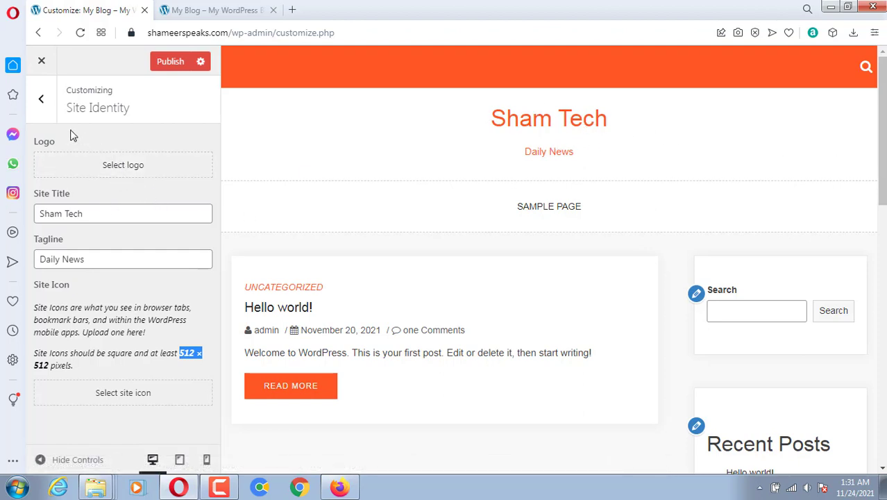
# Change the site's primary color to bright blue #20b6f7 in the Colors settings.
pyautogui.click(42, 100)
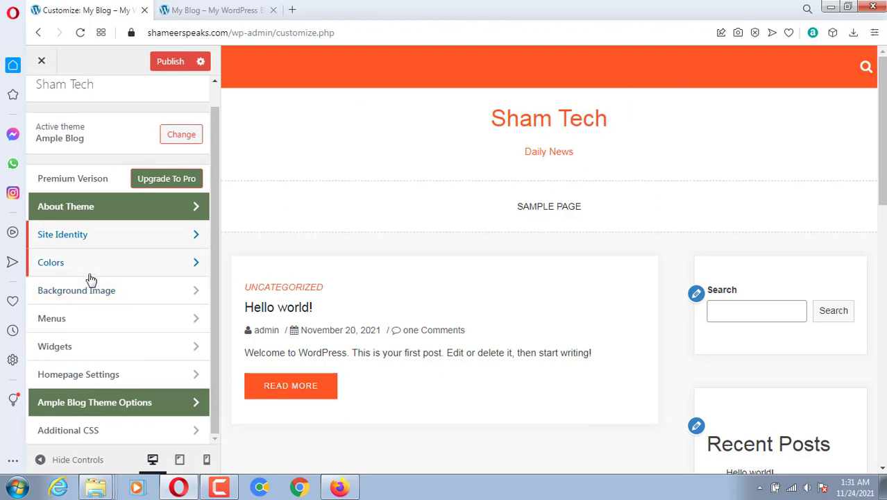
pyautogui.click(50, 261)
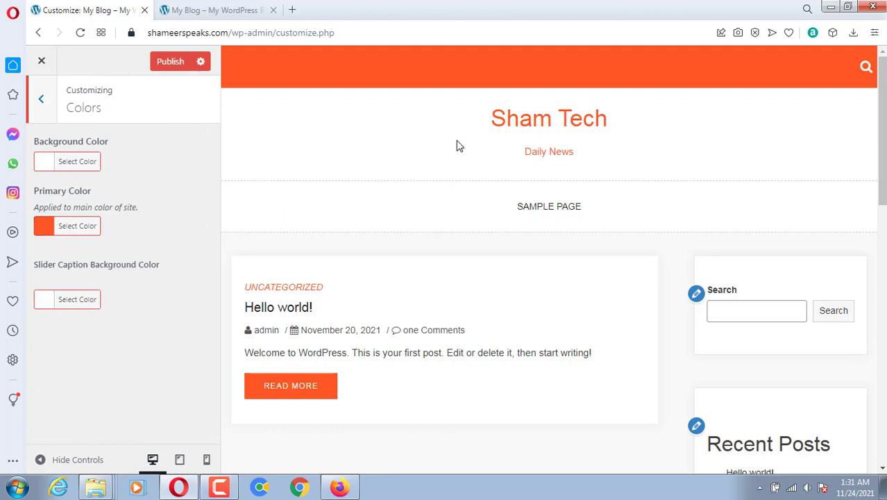
pyautogui.click(60, 232)
pyautogui.click(118, 291)
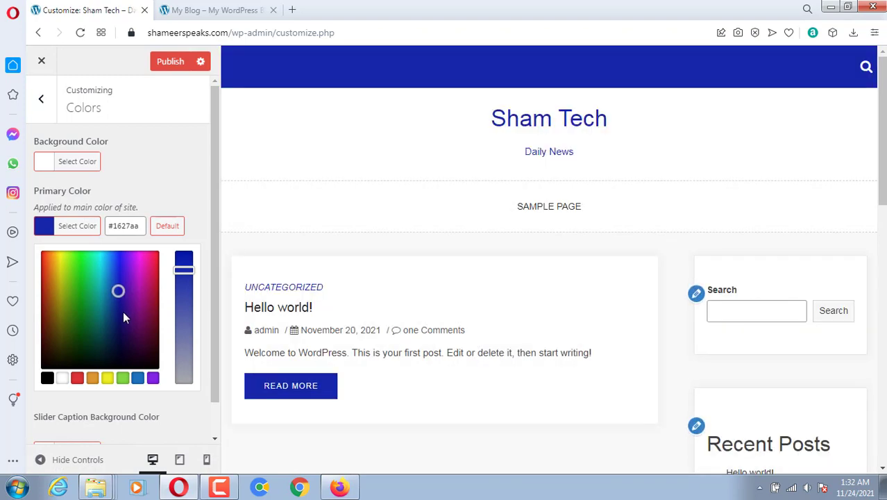
pyautogui.moveTo(117, 290); pyautogui.dragTo(109, 261)
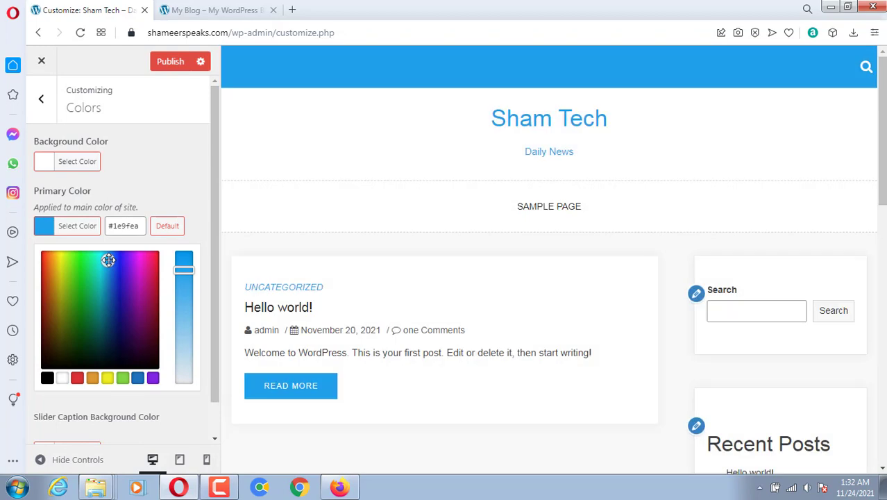
pyautogui.moveTo(183, 270); pyautogui.dragTo(183, 260)
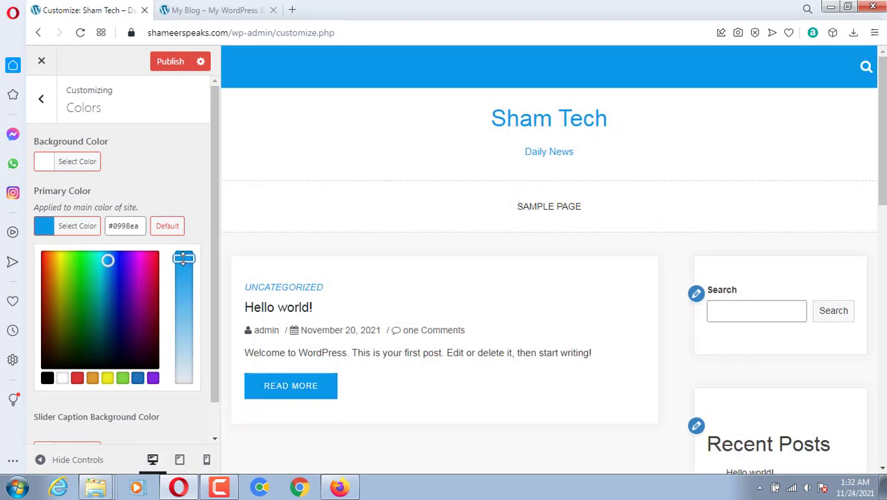
pyautogui.moveTo(189, 260); pyautogui.dragTo(194, 305)
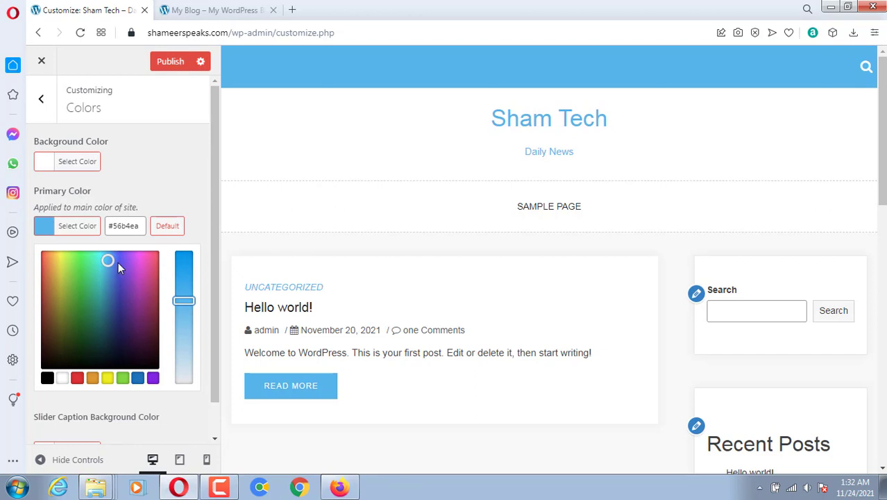
pyautogui.moveTo(108, 260)
pyautogui.mouseDown()
pyautogui.moveTo(92, 255)
pyautogui.moveTo(106, 254)
pyautogui.mouseUp()
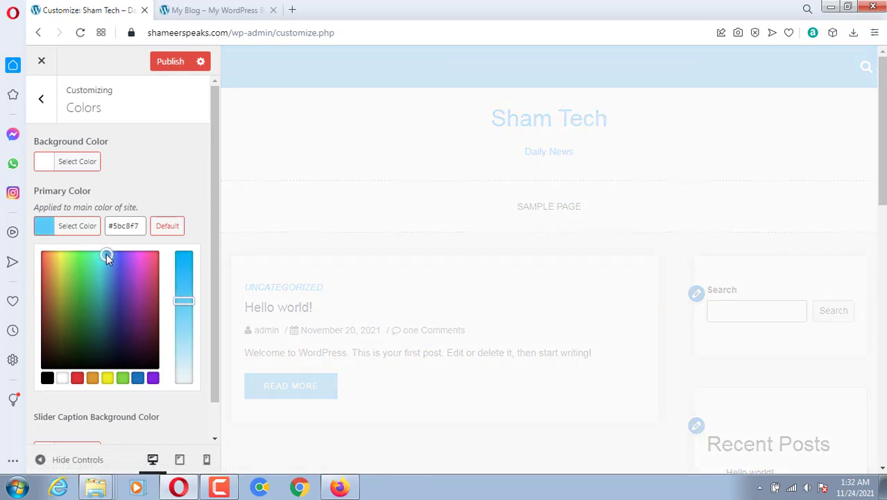
pyautogui.click(186, 273)
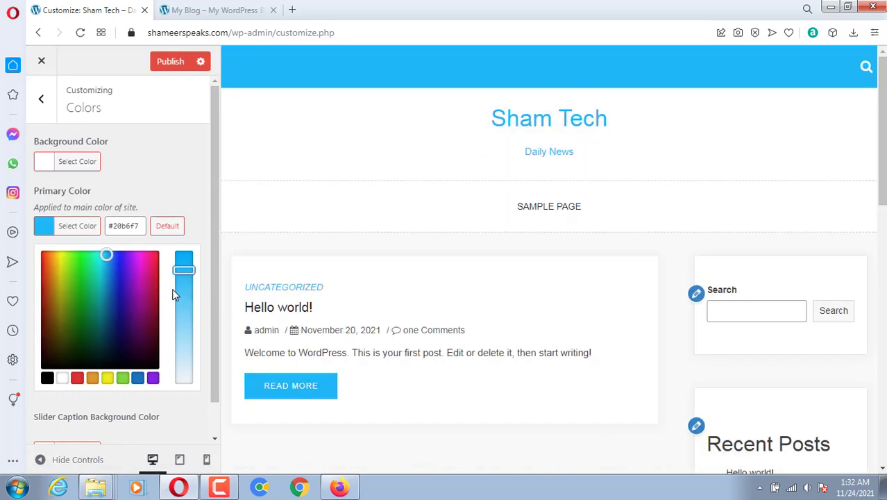
# Change the site's background color to the preset red #dd3333.
pyautogui.click(67, 165)
pyautogui.moveTo(91, 297); pyautogui.dragTo(174, 325)
pyautogui.scroll(-3, 489, 279)
pyautogui.moveTo(135, 276); pyautogui.dragTo(122, 230)
pyautogui.click(78, 315)
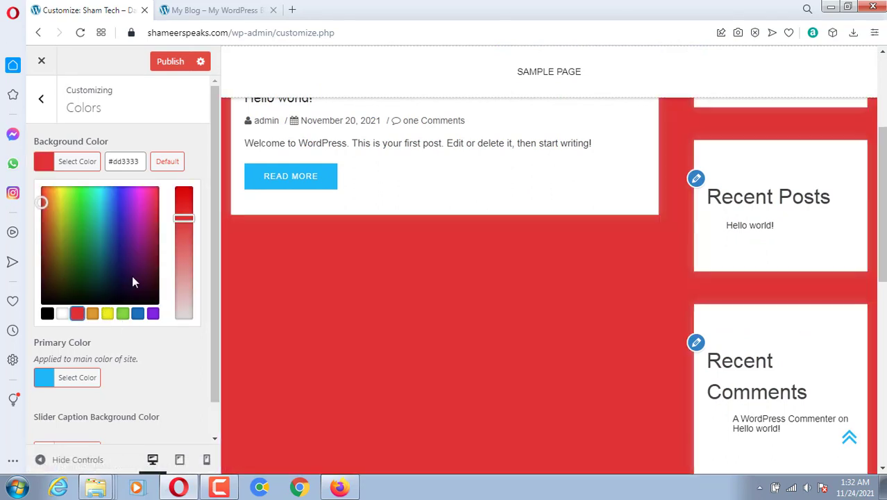
# Try the preset purple #8224e3 as the site's background color and return it to the preset red #dd3333.
pyautogui.scroll(3, 508, 299)
pyautogui.scroll(-3, 509, 304)
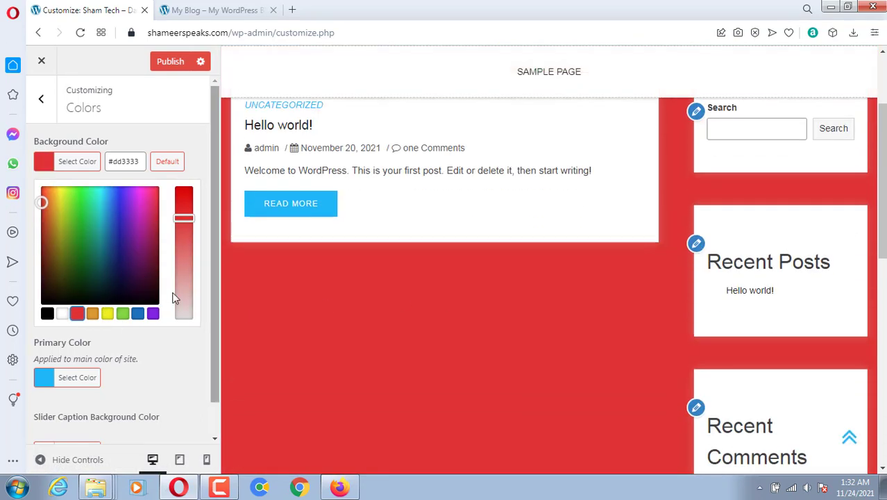
pyautogui.click(152, 313)
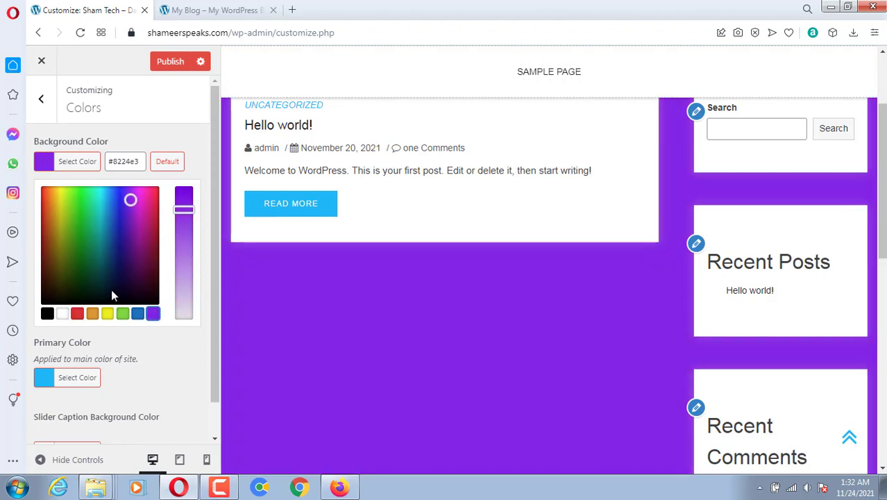
pyautogui.click(78, 313)
pyautogui.scroll(3, 352, 302)
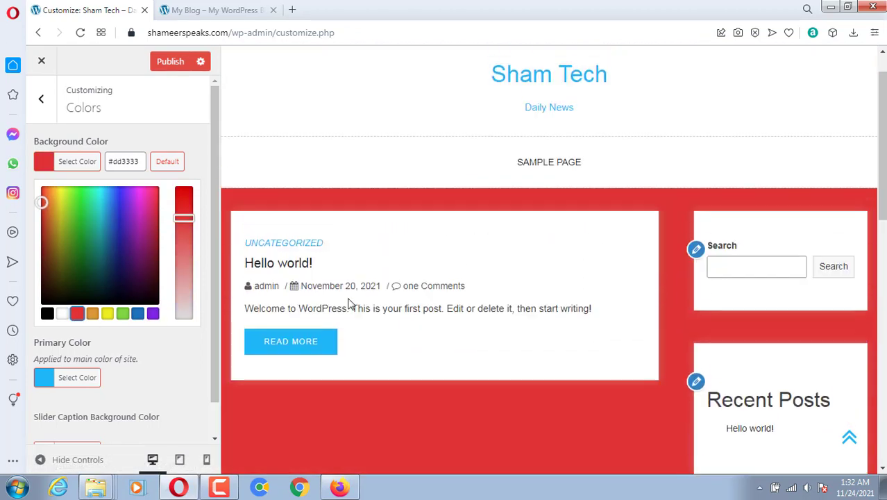
pyautogui.scroll(-3, 381, 180)
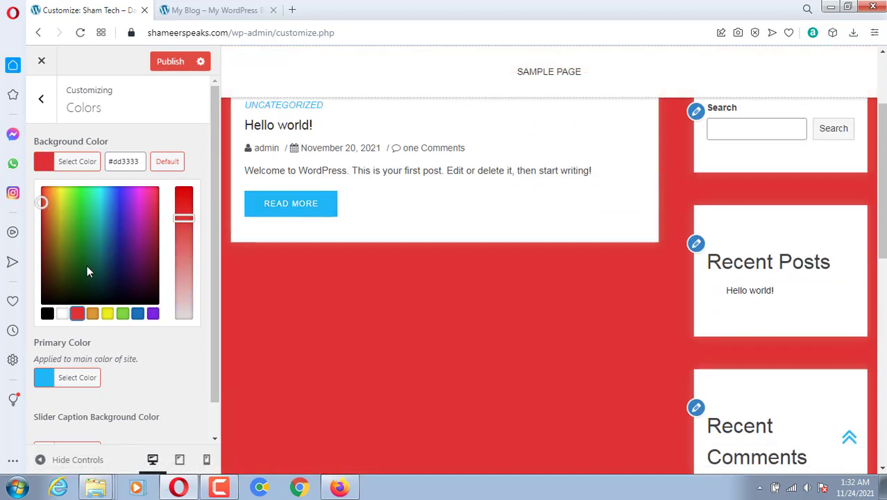
# Check the Slider Caption Background Color option and return to the main customizer sections without leaving the customizer.
pyautogui.scroll(-1, 97, 347)
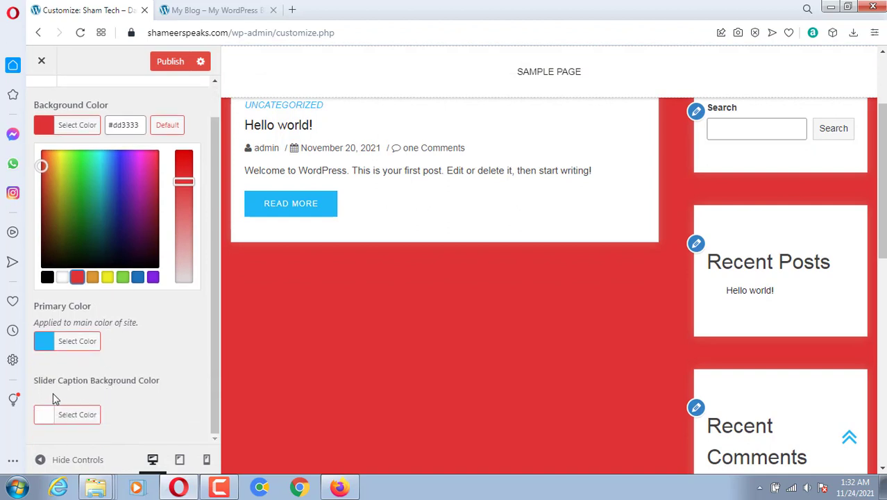
pyautogui.click(89, 416)
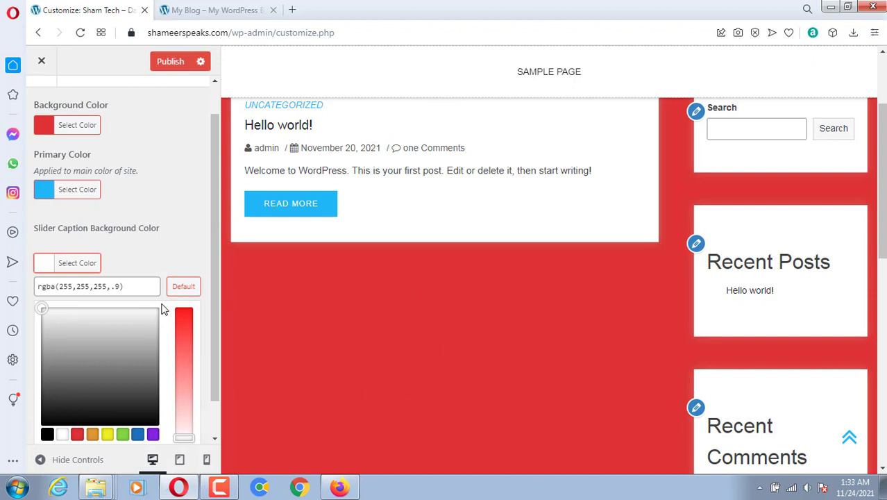
pyautogui.click(42, 61)
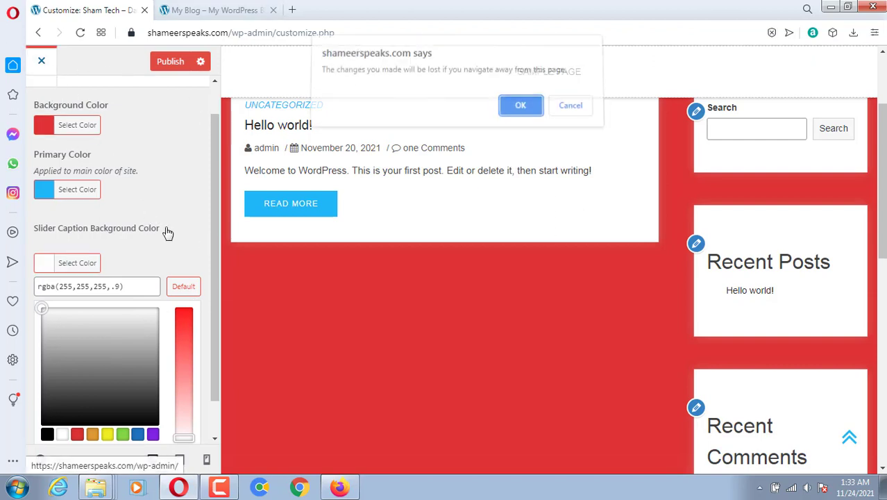
pyautogui.click(571, 112)
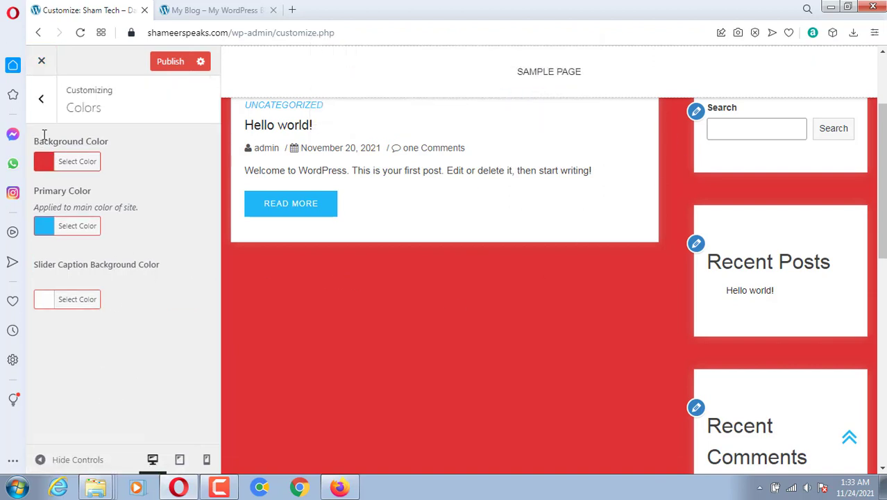
pyautogui.click(41, 99)
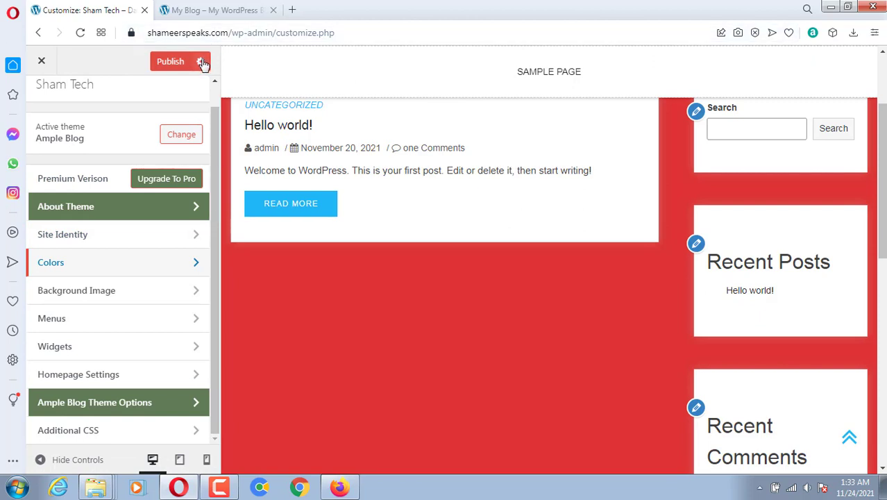
# Check the media library for a background image and return to the main customizer sections without choosing one.
pyautogui.click(92, 291)
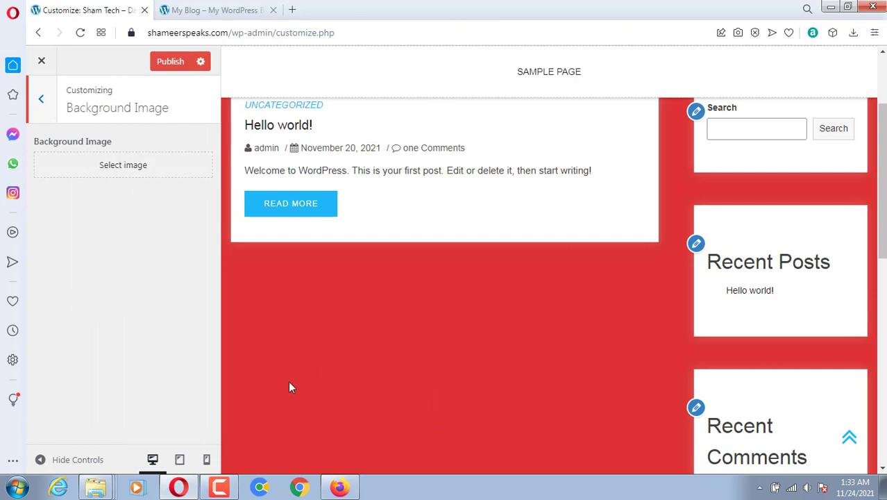
pyautogui.click(134, 172)
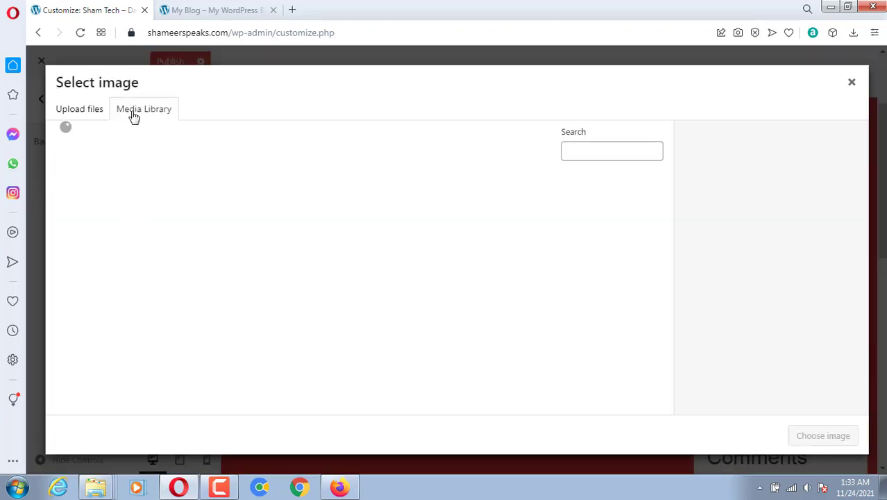
pyautogui.click(852, 82)
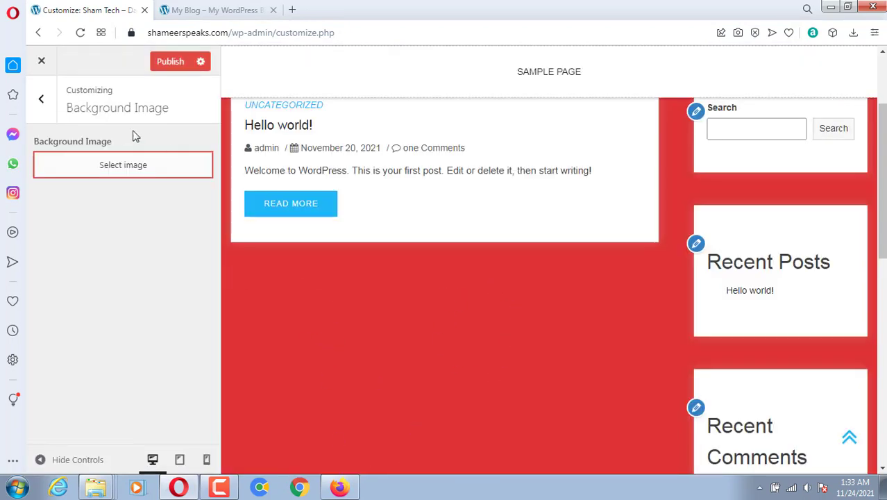
pyautogui.click(41, 99)
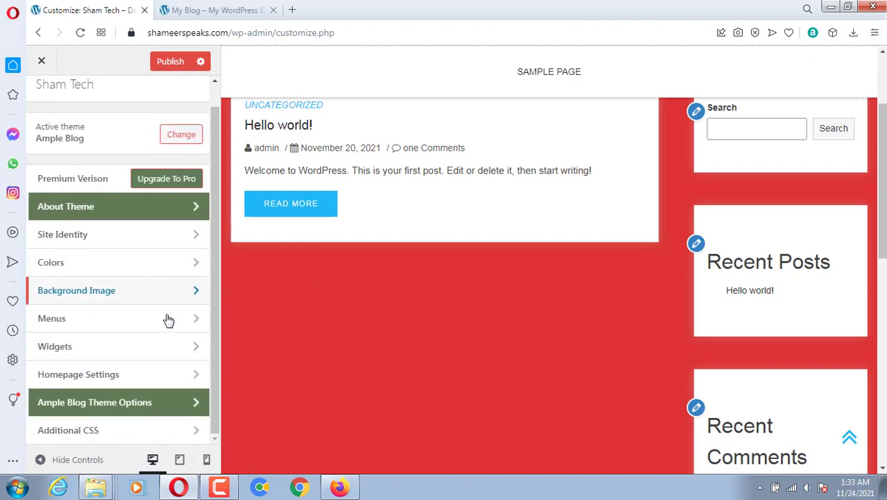
# Create a new navigation menu named "About" and assign it to the Primary location.
pyautogui.click(70, 323)
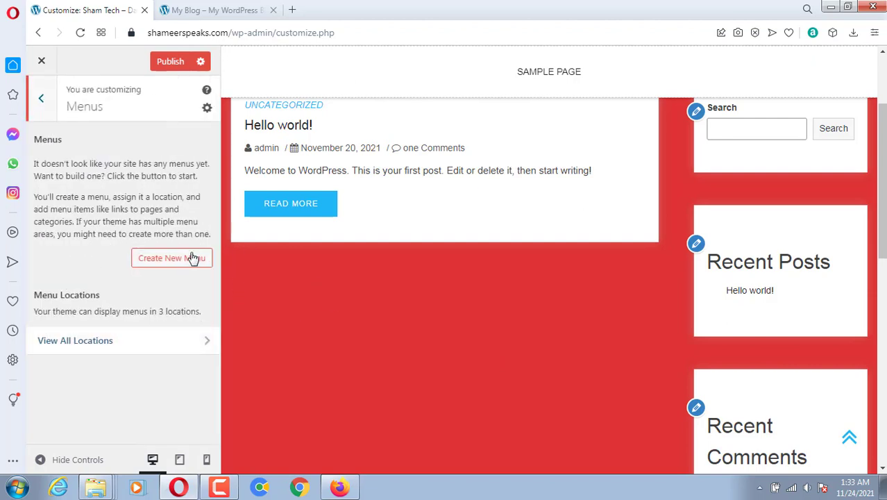
pyautogui.click(87, 345)
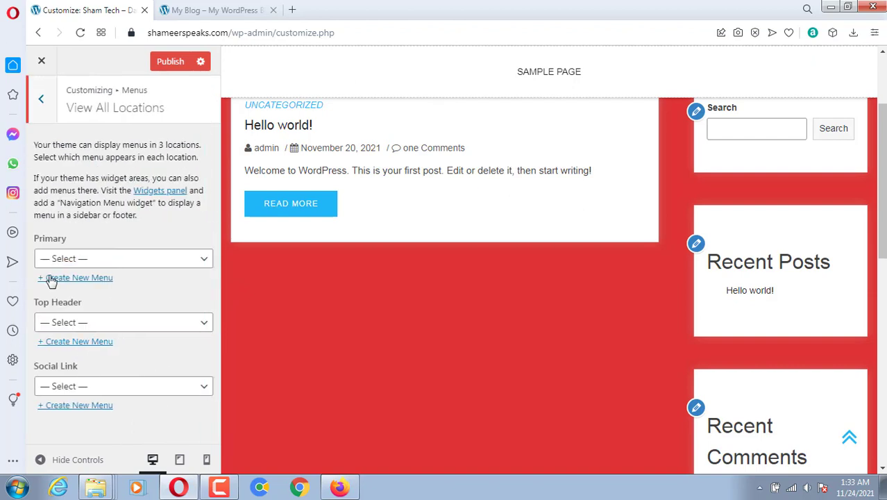
pyautogui.scroll(3, 548, 209)
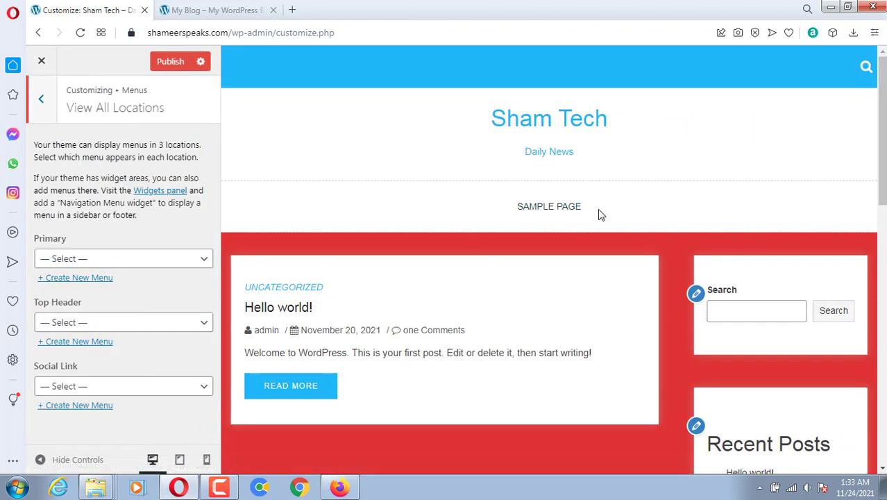
pyautogui.click(122, 259)
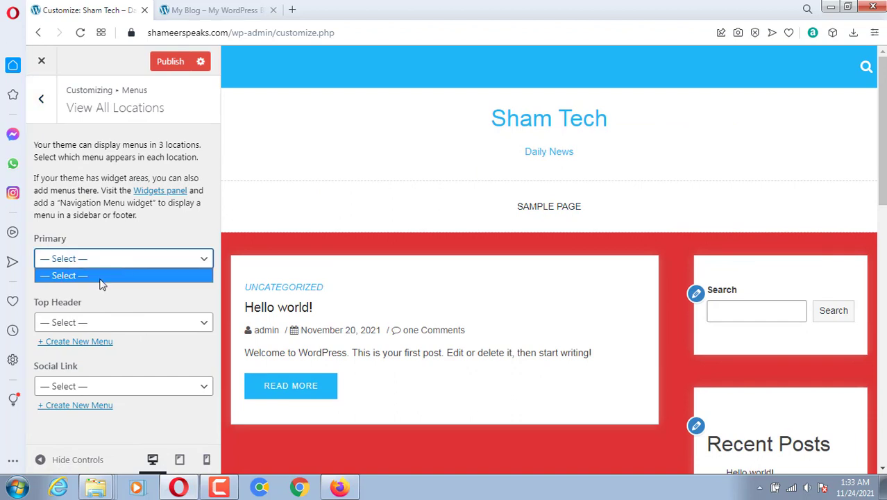
pyautogui.click(107, 259)
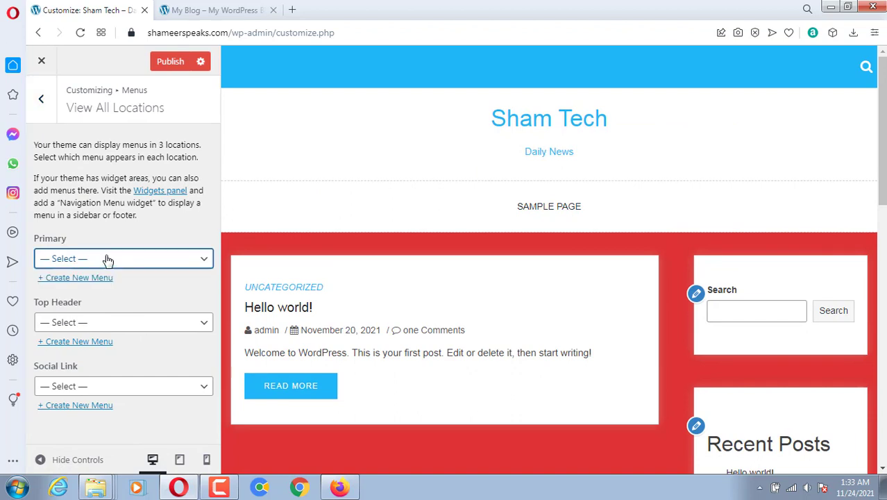
pyautogui.click(62, 281)
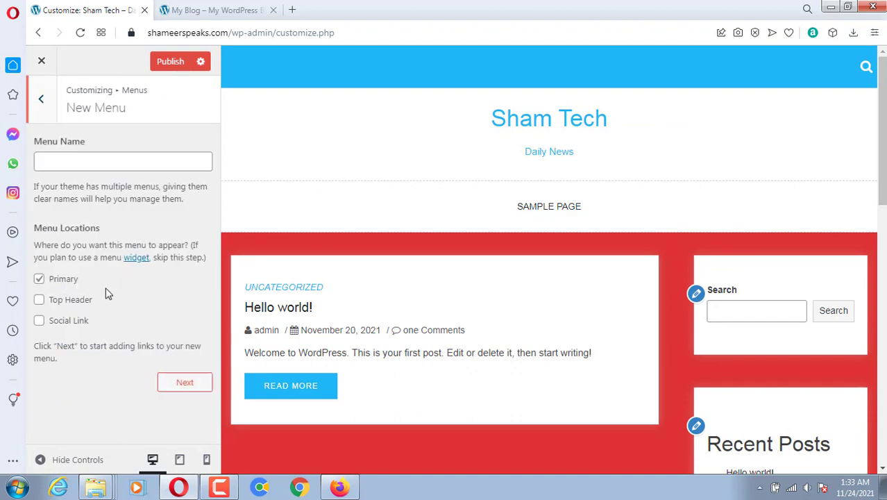
pyautogui.click(96, 161)
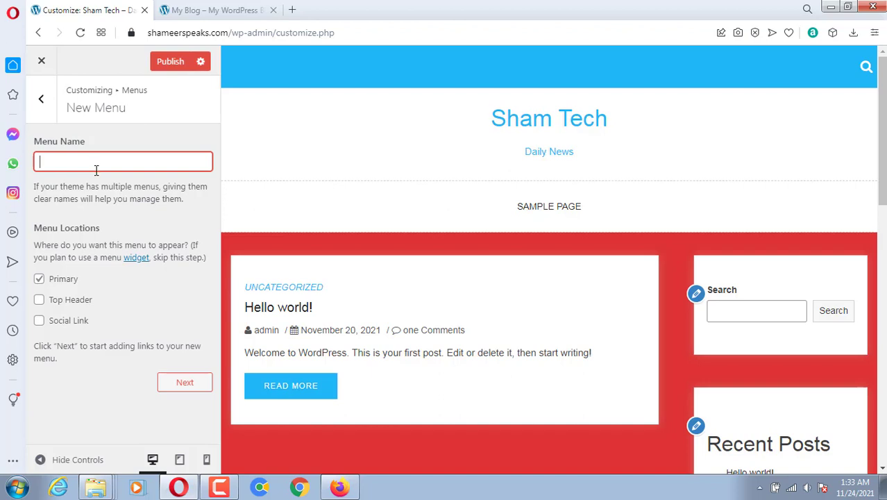
pyautogui.write('About')
pyautogui.click(174, 383)
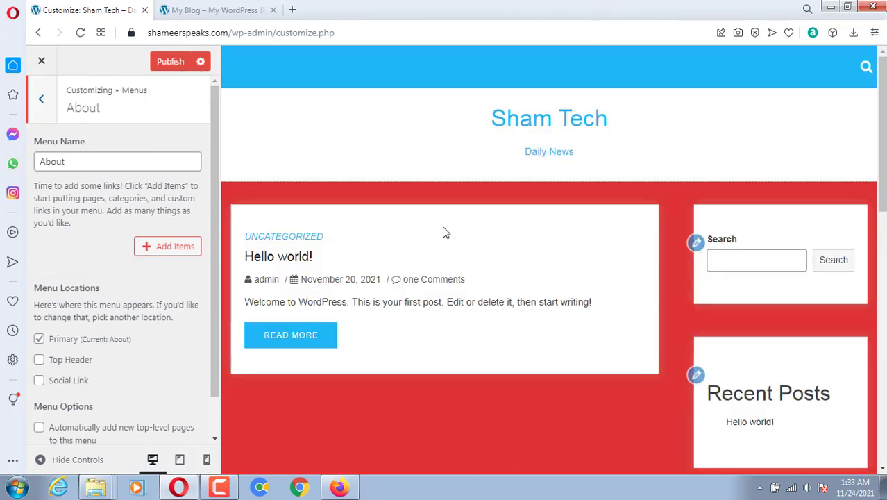
# Add the existing Home and Sample Page items to the About menu.
pyautogui.click(165, 247)
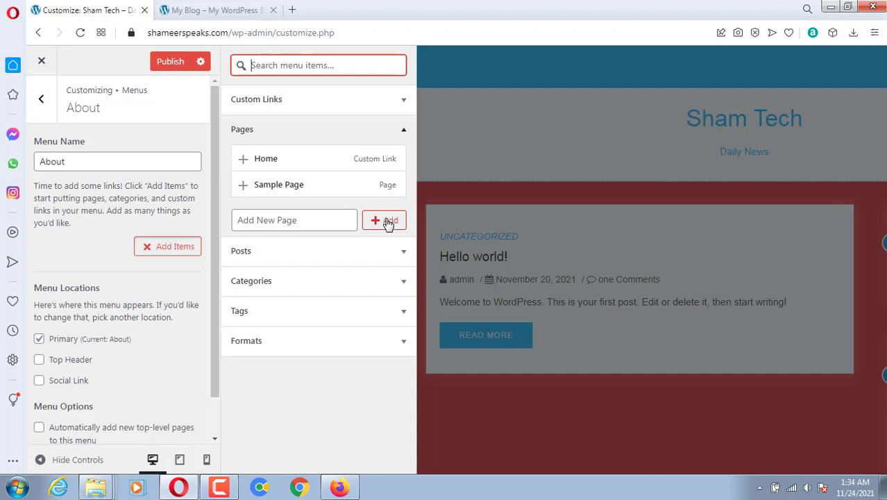
pyautogui.click(243, 160)
pyautogui.click(243, 186)
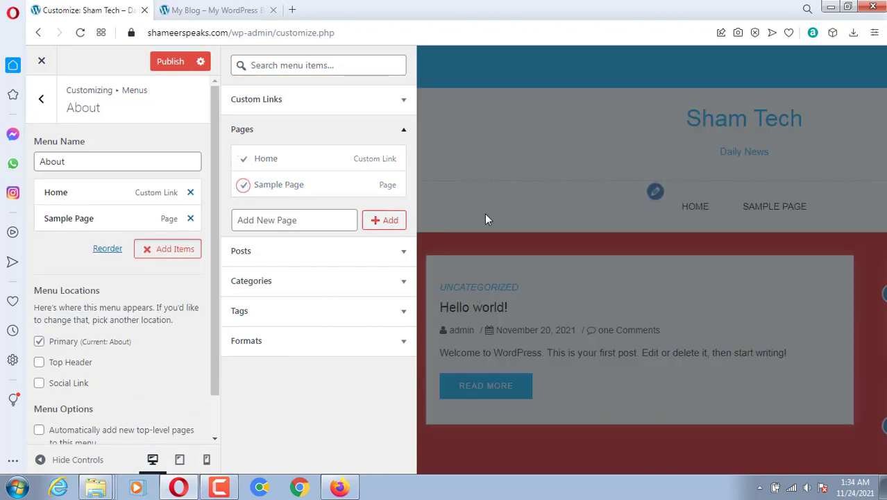
# Create a new page named "Service" as an item in the About menu and return to the main customizer sections.
pyautogui.click(375, 220)
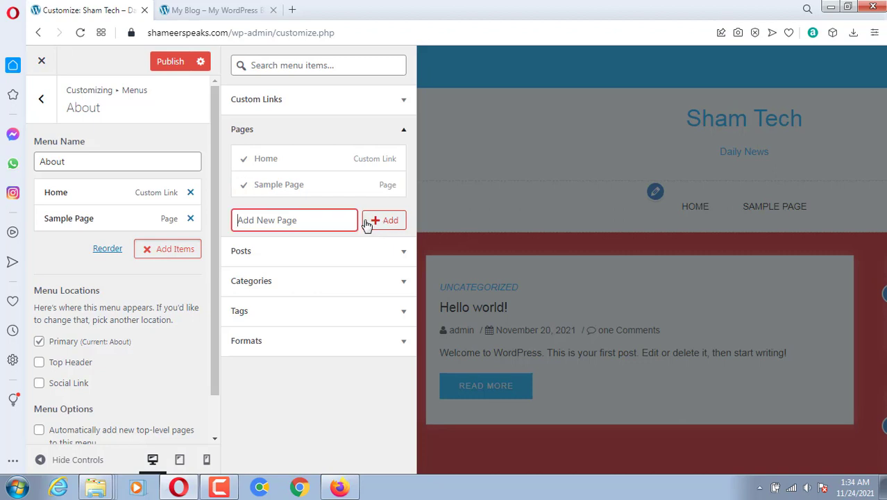
pyautogui.click(303, 215)
pyautogui.write('Service')
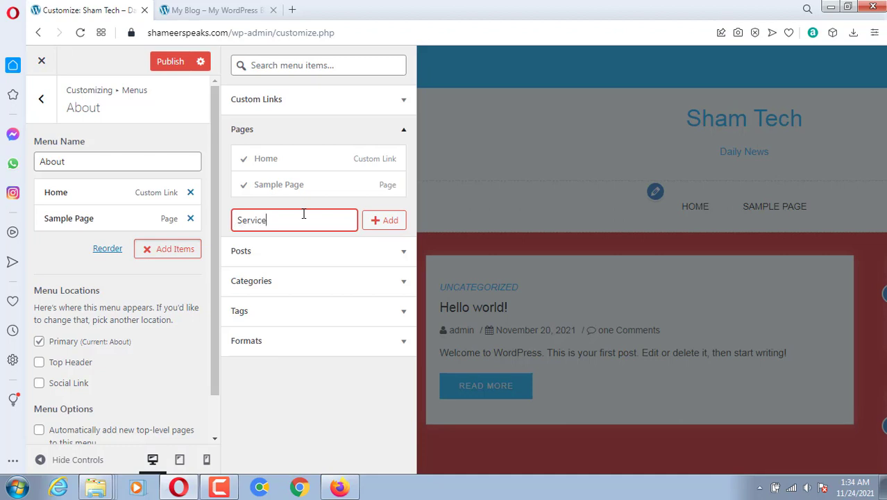
pyautogui.click(379, 219)
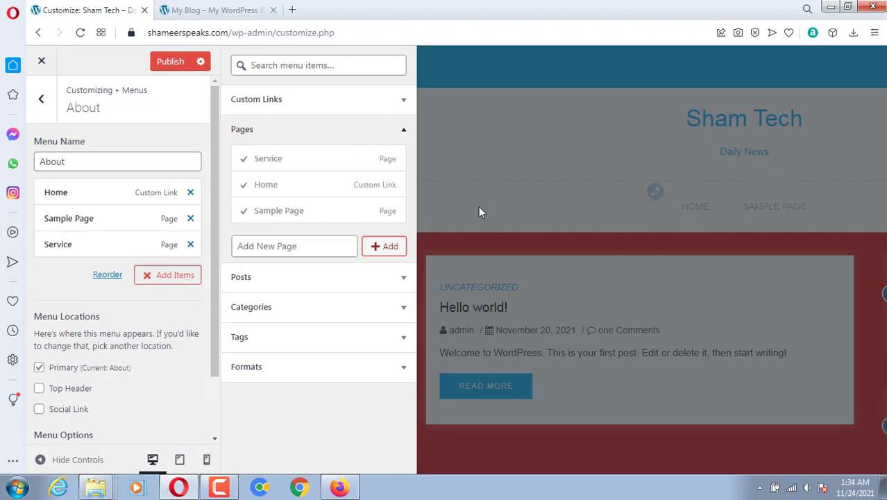
pyautogui.click(500, 193)
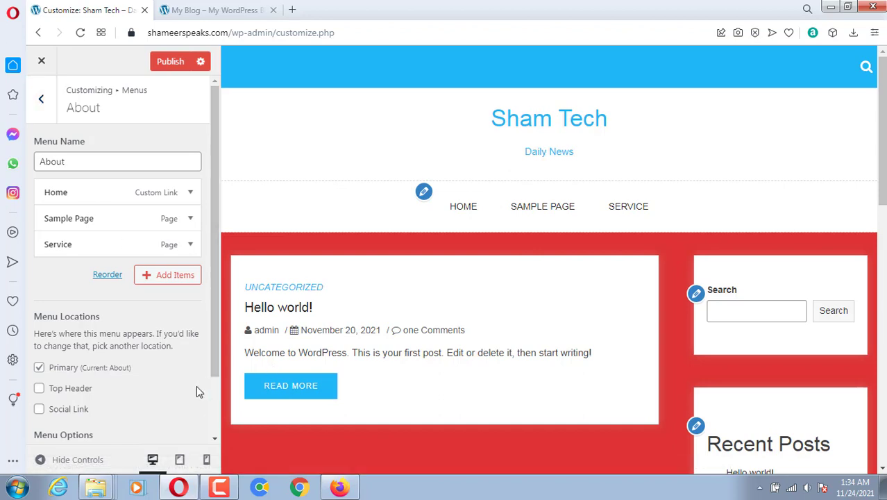
pyautogui.click(40, 98)
pyautogui.click(41, 99)
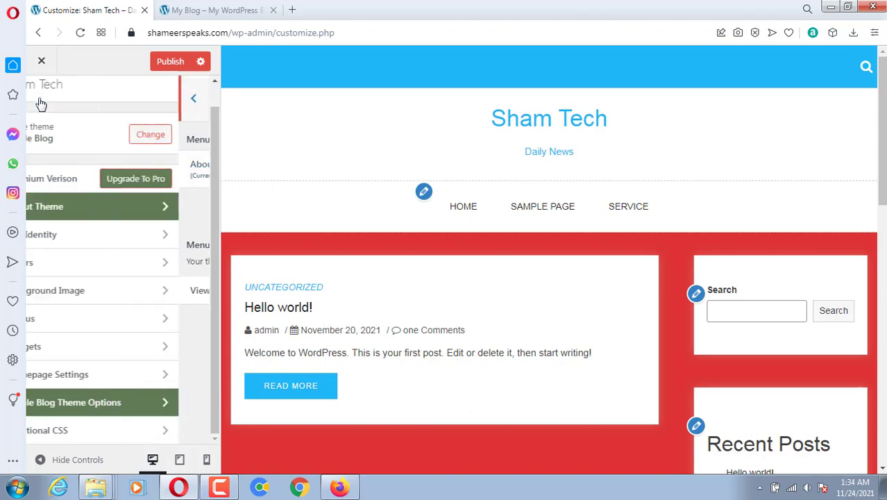
# Open the Sidebar widget area, dismiss the block widgets introduction and review the blocks it contains.
pyautogui.click(76, 348)
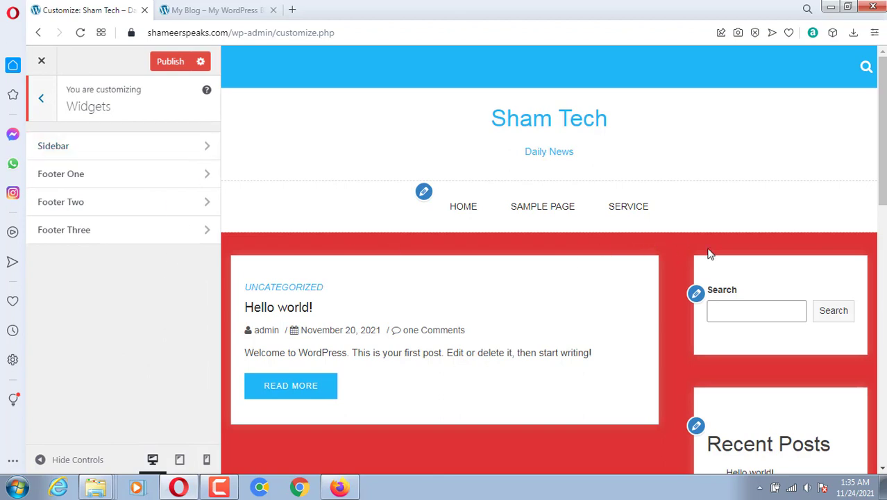
pyautogui.scroll(-3, 739, 328)
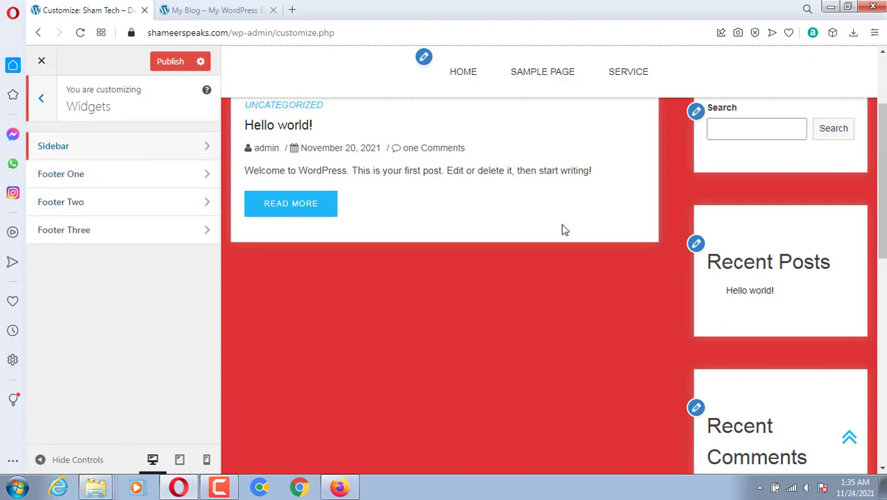
pyautogui.scroll(2, 744, 239)
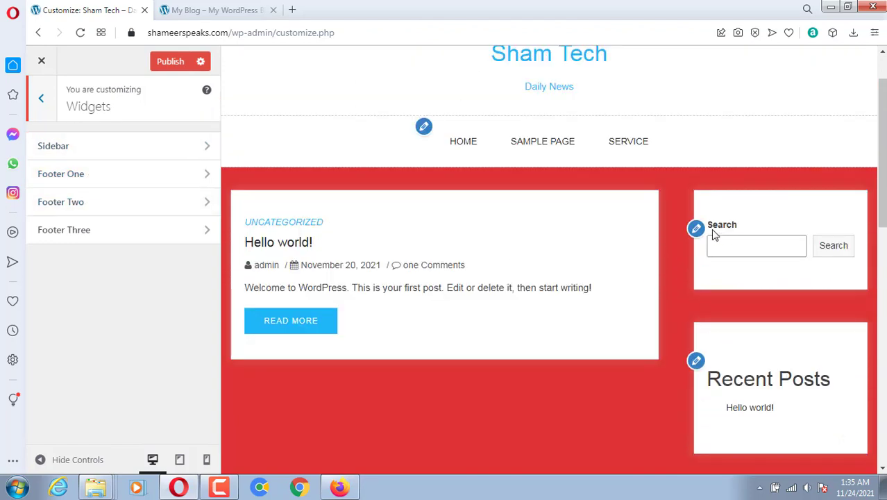
pyautogui.click(73, 147)
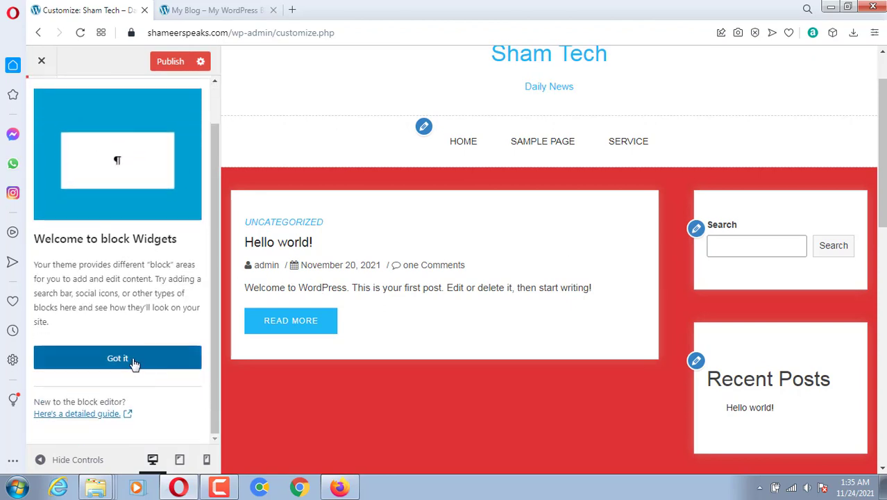
pyautogui.click(135, 355)
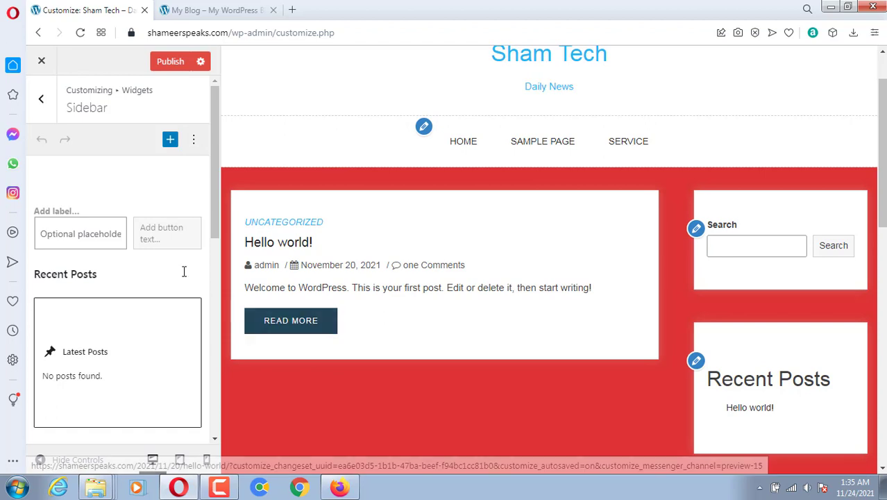
pyautogui.scroll(-3, 123, 368)
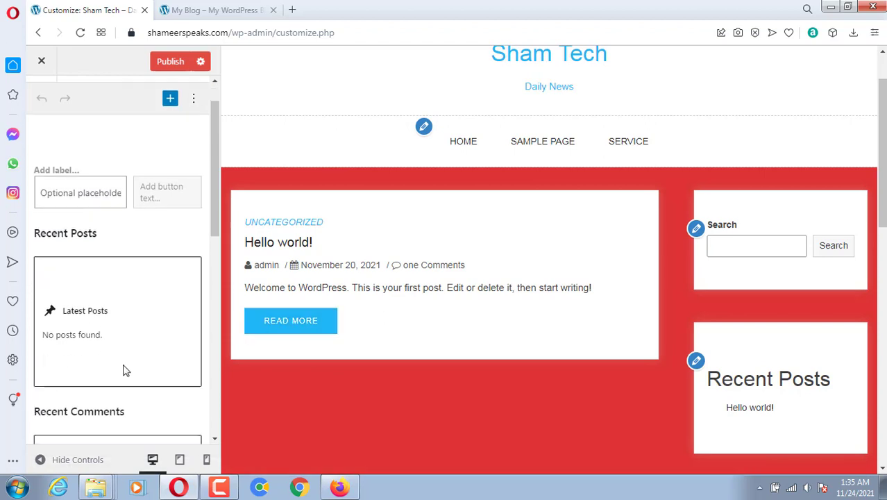
pyautogui.scroll(-2, 747, 401)
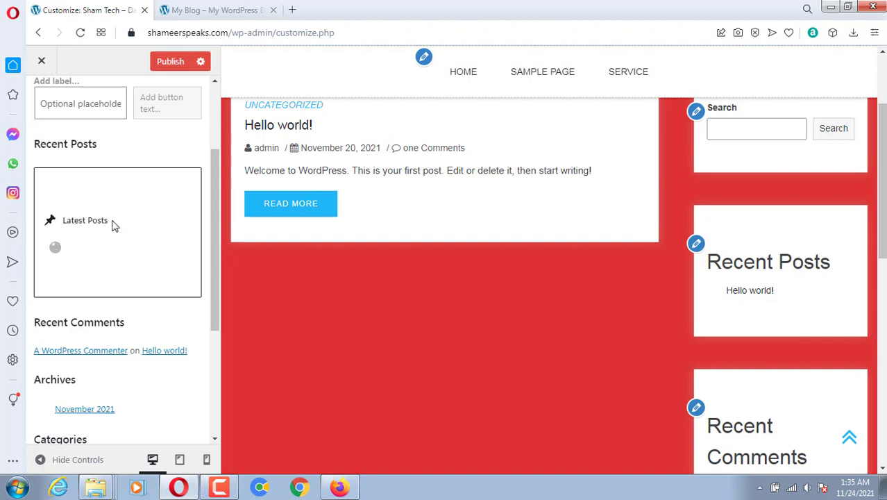
# Look over the remaining blocks in the Sidebar widget area and return to the list of widget areas.
pyautogui.scroll(3, 142, 389)
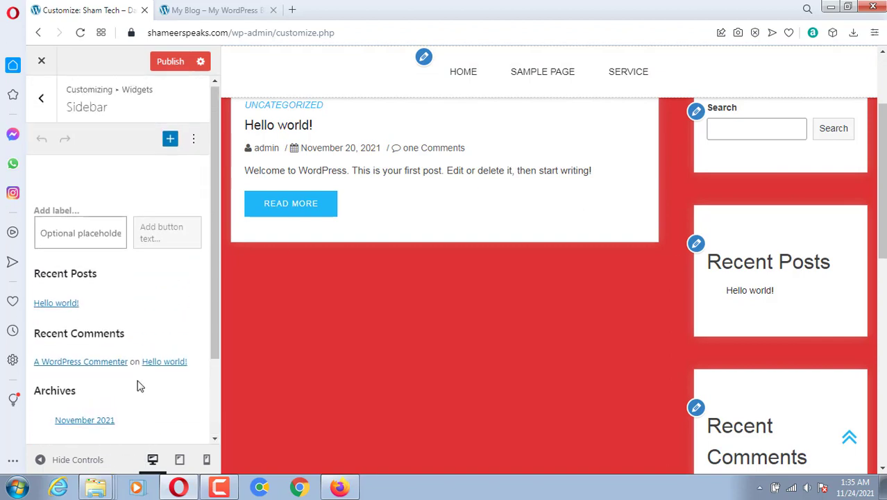
pyautogui.scroll(2, 808, 382)
pyautogui.scroll(-2, 847, 373)
pyautogui.scroll(-2, 125, 359)
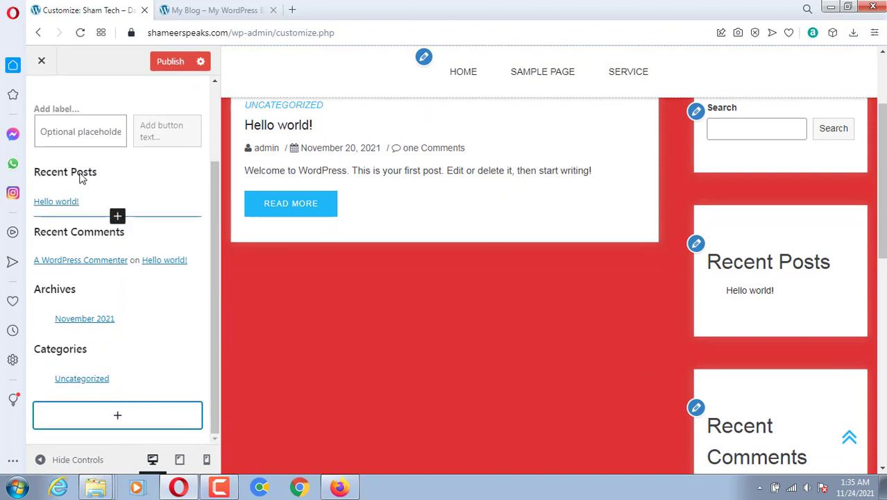
pyautogui.click(35, 69)
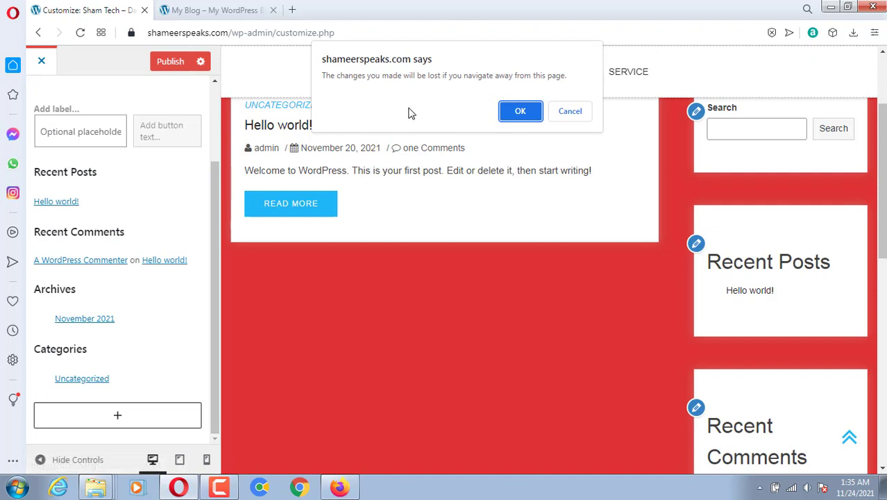
pyautogui.click(587, 118)
pyautogui.scroll(1, 181, 204)
pyautogui.scroll(2, 181, 204)
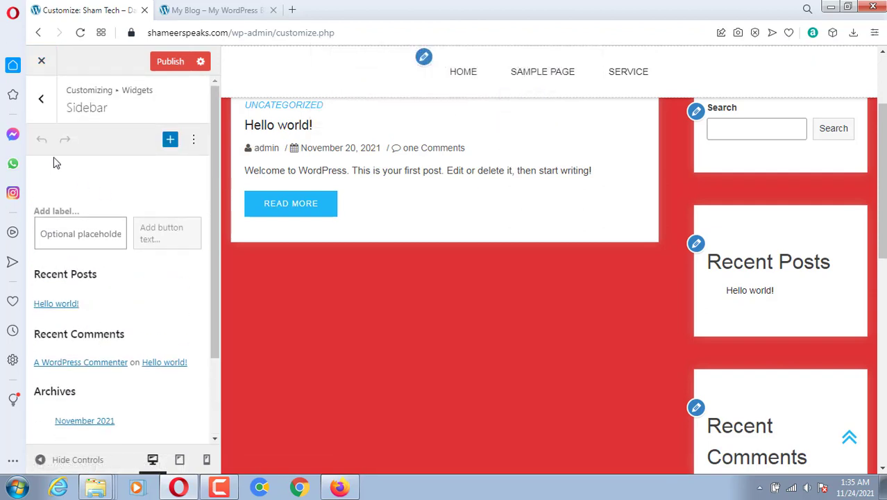
pyautogui.click(38, 108)
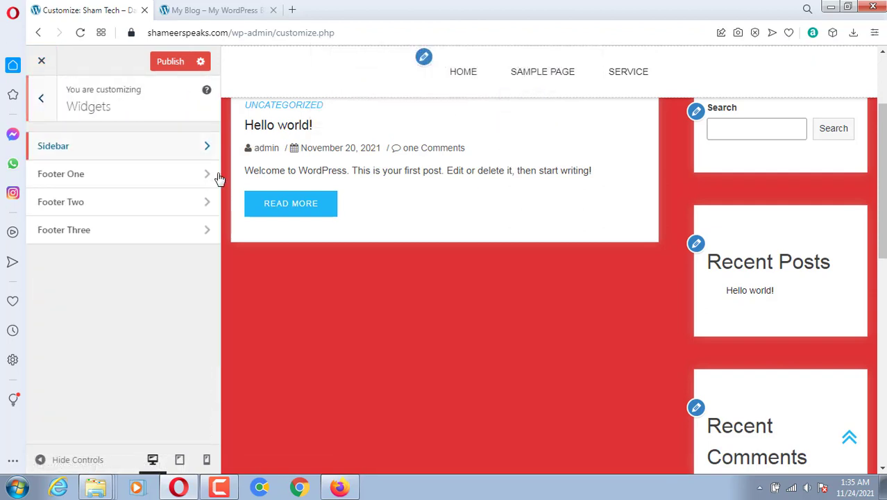
# Add a Paragraph block containing the person's name to the Footer One widget area and return to the widget areas.
pyautogui.click(100, 175)
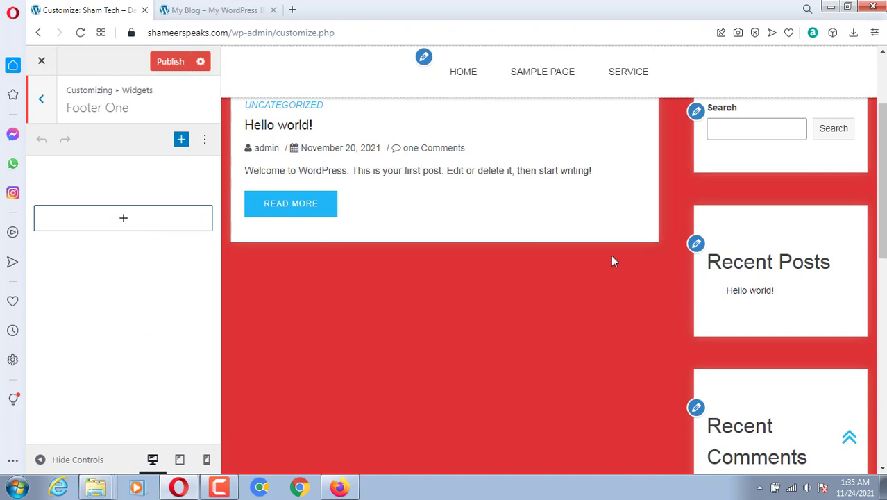
pyautogui.scroll(-8, 613, 261)
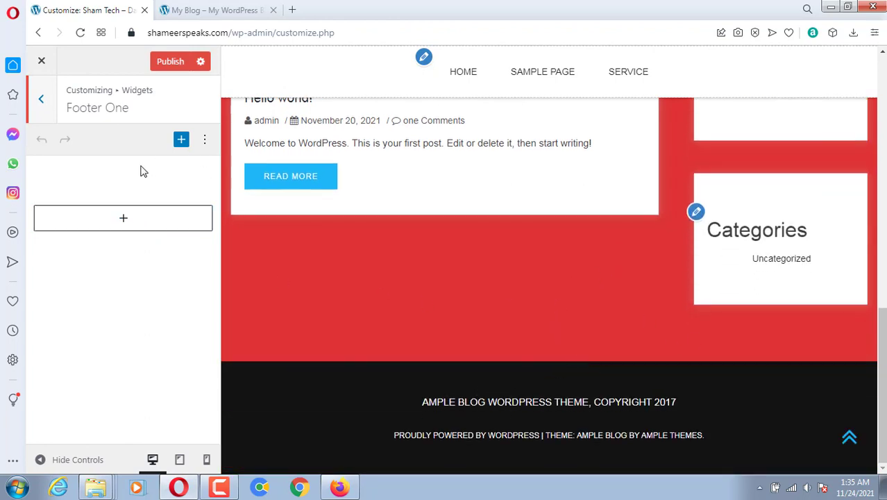
pyautogui.click(115, 217)
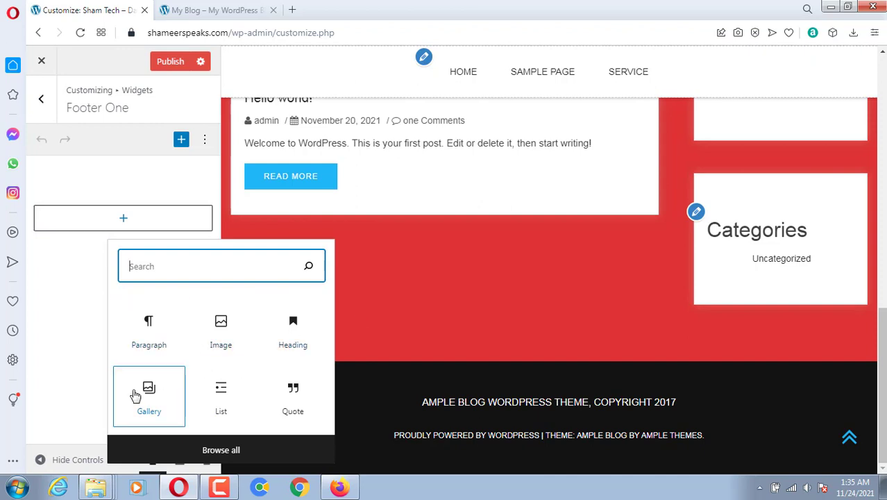
pyautogui.click(149, 338)
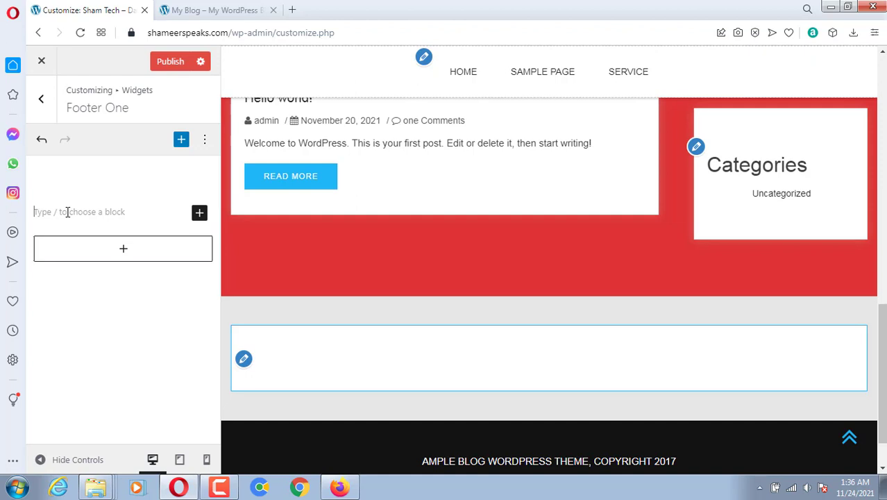
pyautogui.write('sham malik')
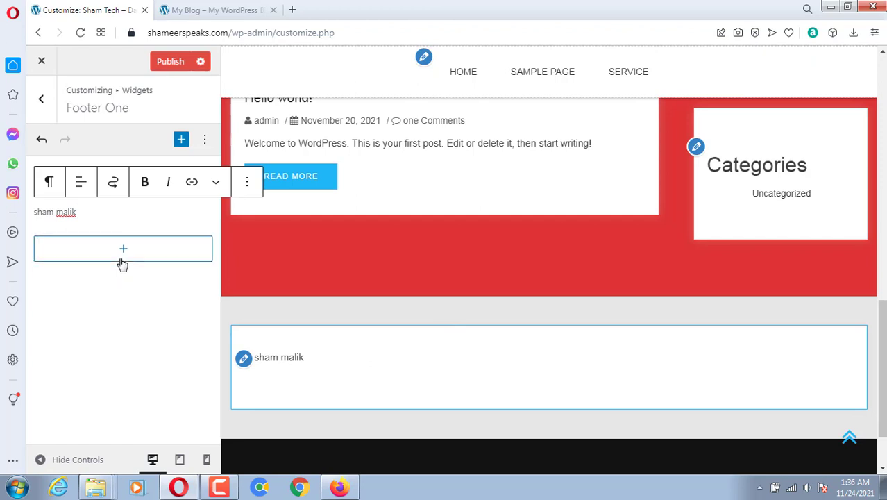
pyautogui.click(42, 100)
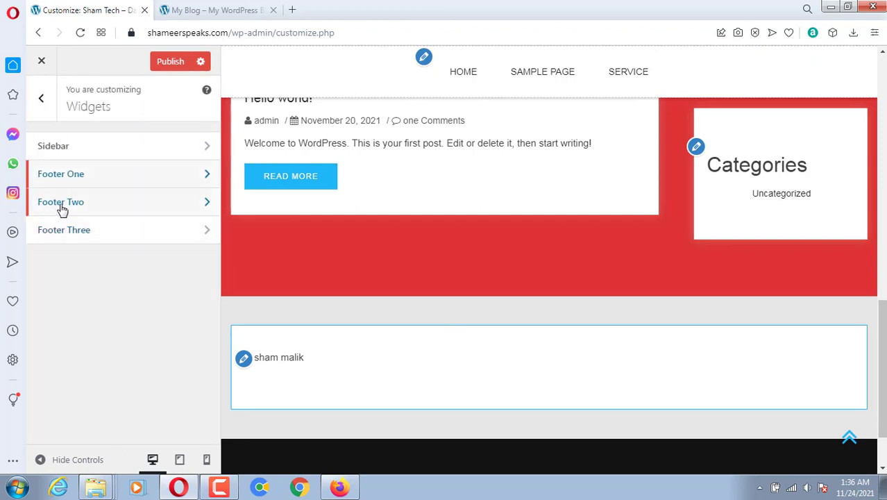
# Find the Latest Posts block by searching all blocks for "rec", add it to Footer Two and return to the widget areas.
pyautogui.click(62, 204)
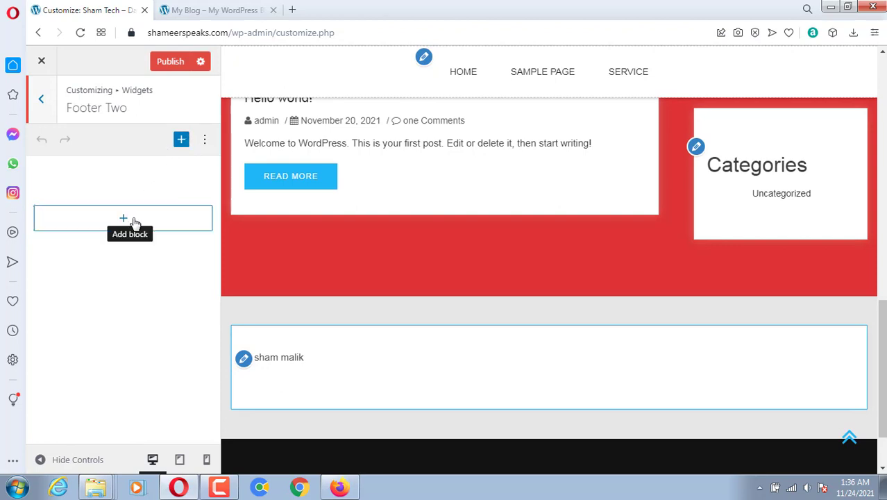
pyautogui.click(133, 221)
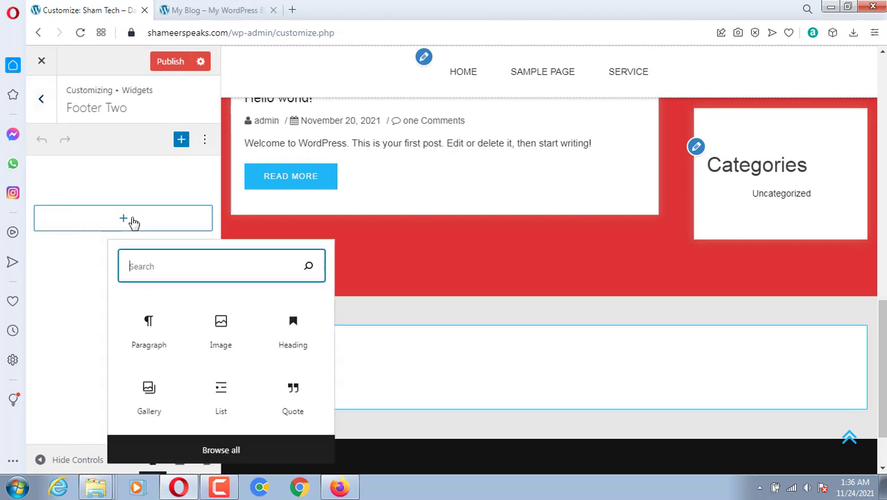
pyautogui.click(216, 452)
pyautogui.scroll(-3, 283, 368)
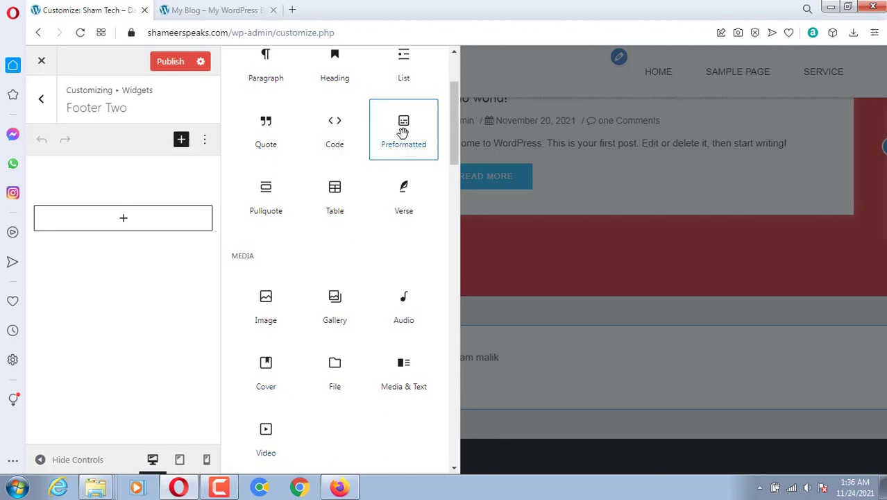
pyautogui.scroll(2, 326, 154)
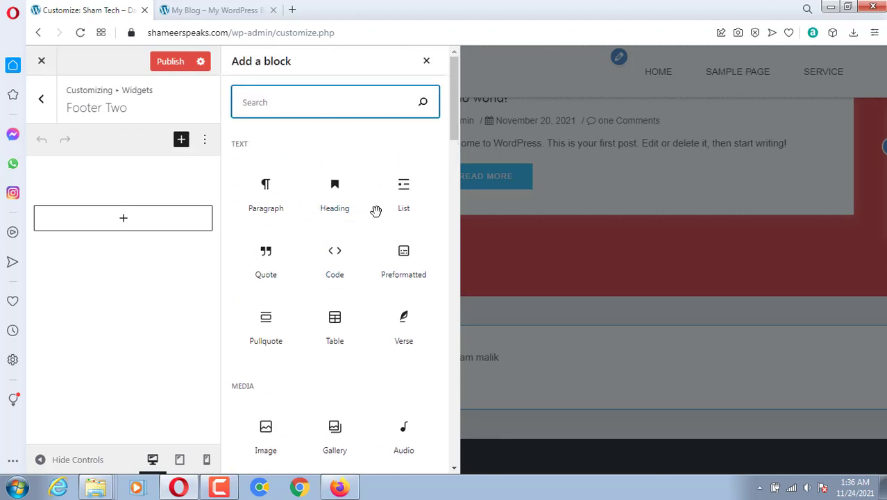
pyautogui.scroll(-3, 376, 211)
pyautogui.scroll(3, 367, 228)
pyautogui.write('rec')
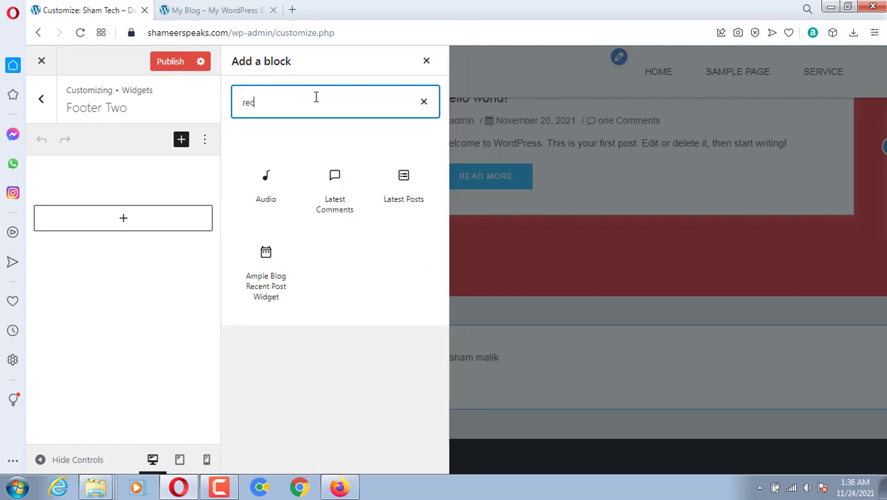
pyautogui.click(405, 178)
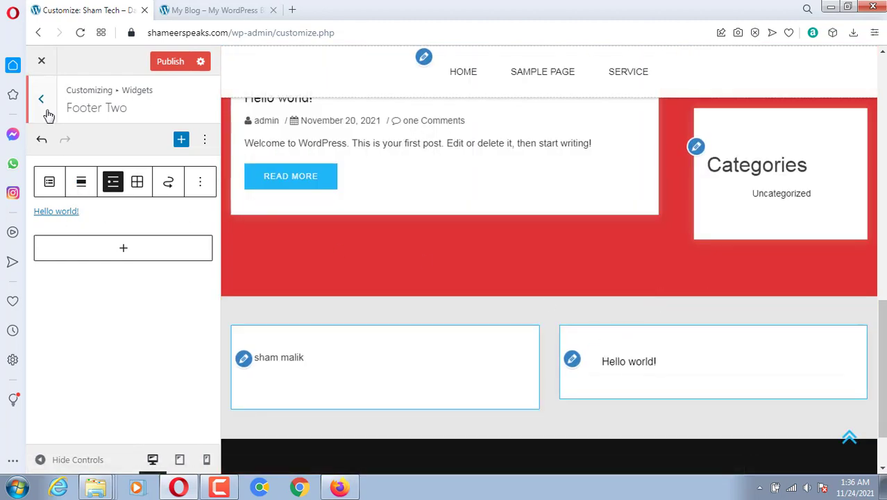
pyautogui.click(47, 113)
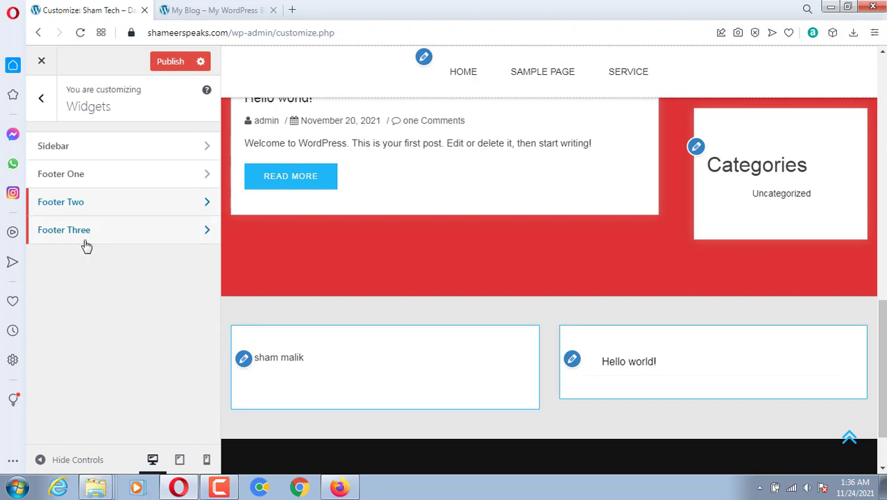
# Add a Media & Text block to the Footer Three widget area and return to the widget areas.
pyautogui.click(86, 236)
pyautogui.click(125, 222)
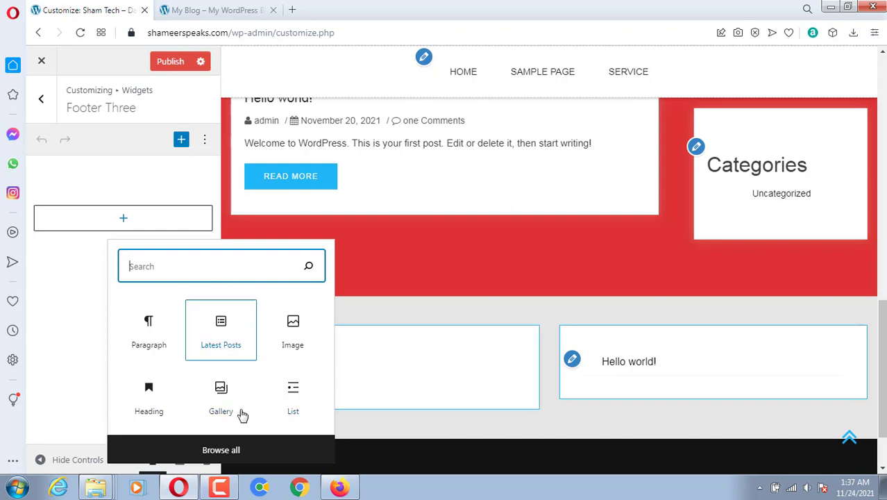
pyautogui.click(236, 448)
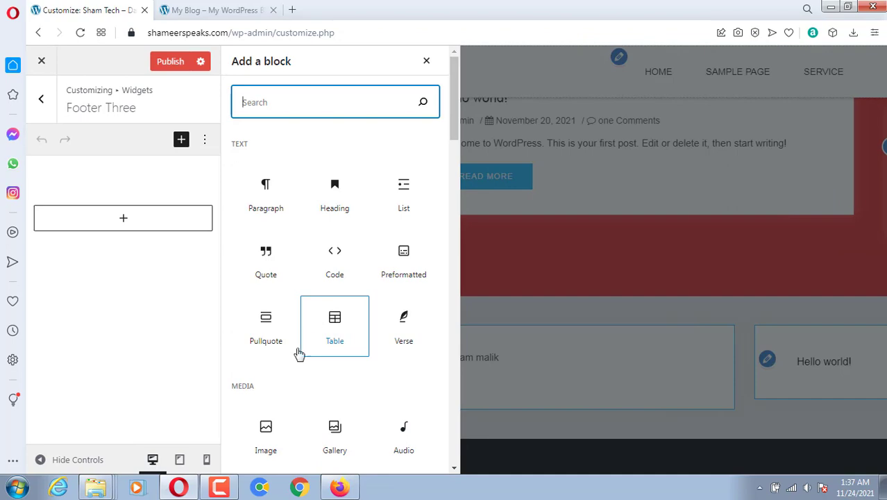
pyautogui.scroll(-1, 313, 399)
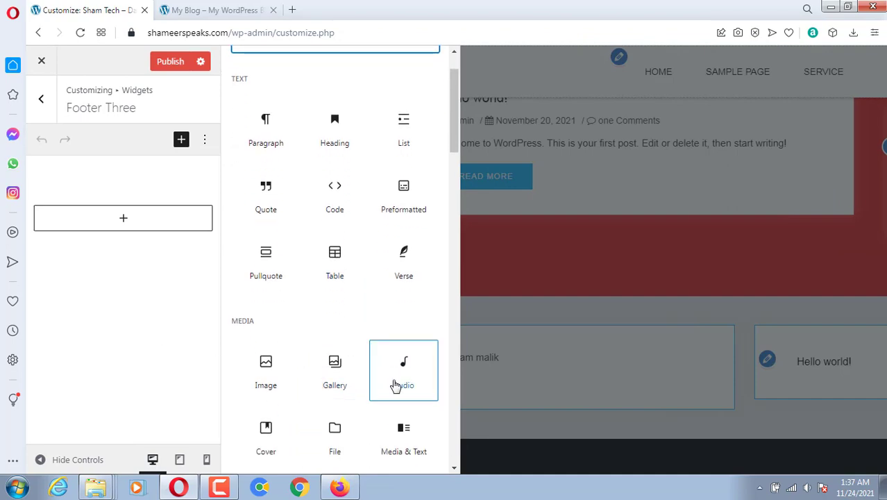
pyautogui.click(396, 420)
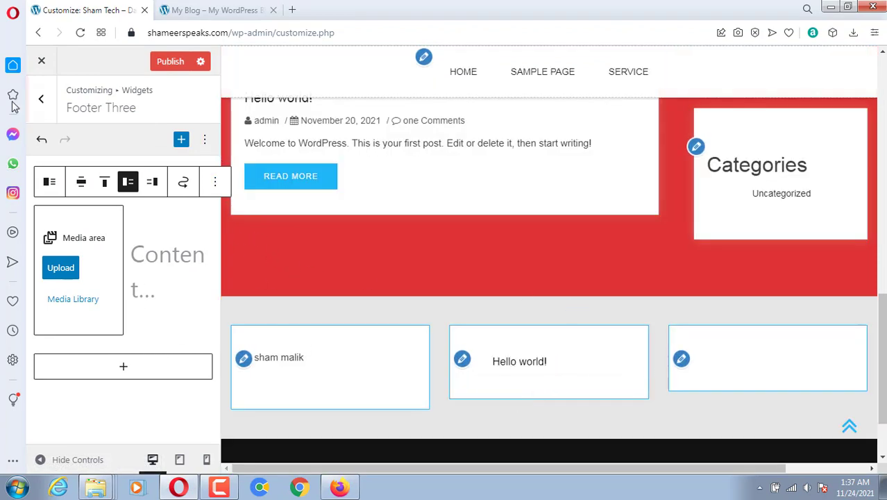
pyautogui.click(42, 101)
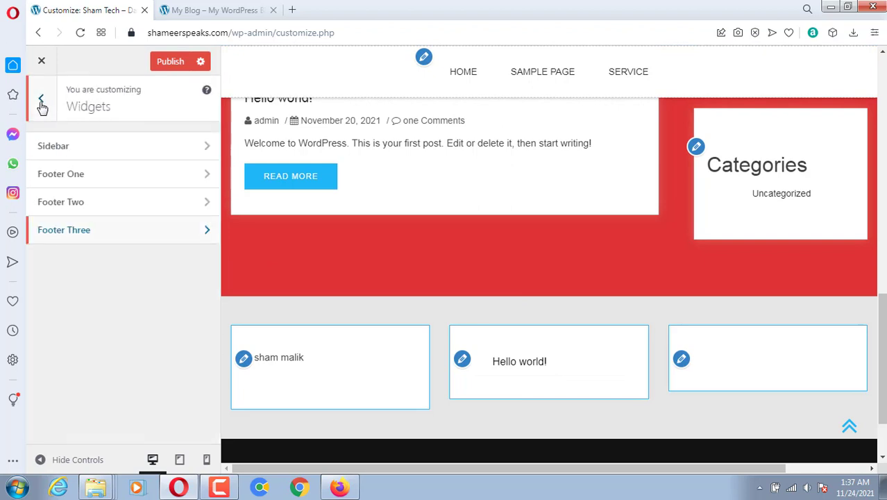
# Reopen the Sidebar widget area, compare its blocks with the site preview and check which blocks can be added.
pyautogui.click(66, 147)
pyautogui.scroll(-1, 147, 222)
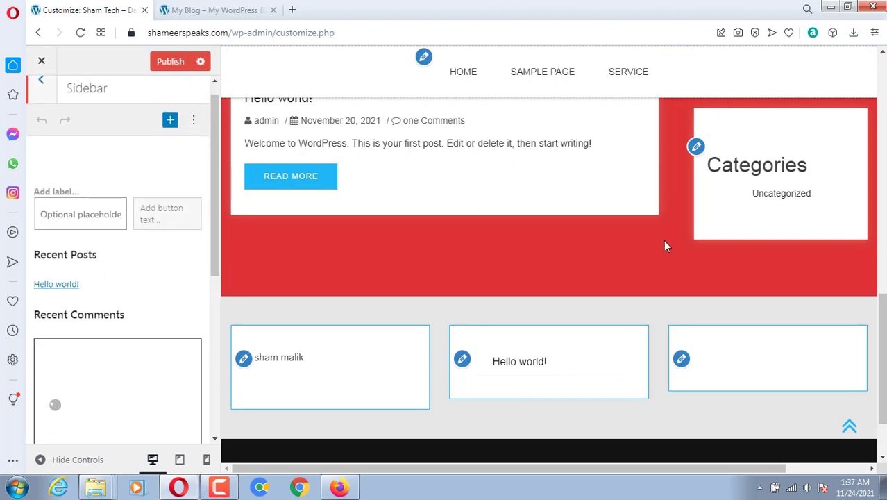
pyautogui.scroll(3, 773, 173)
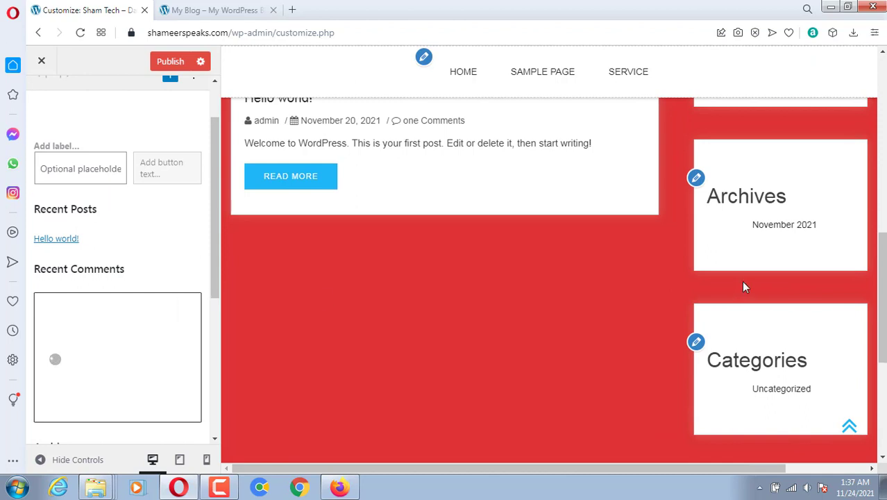
pyautogui.scroll(-1, 136, 299)
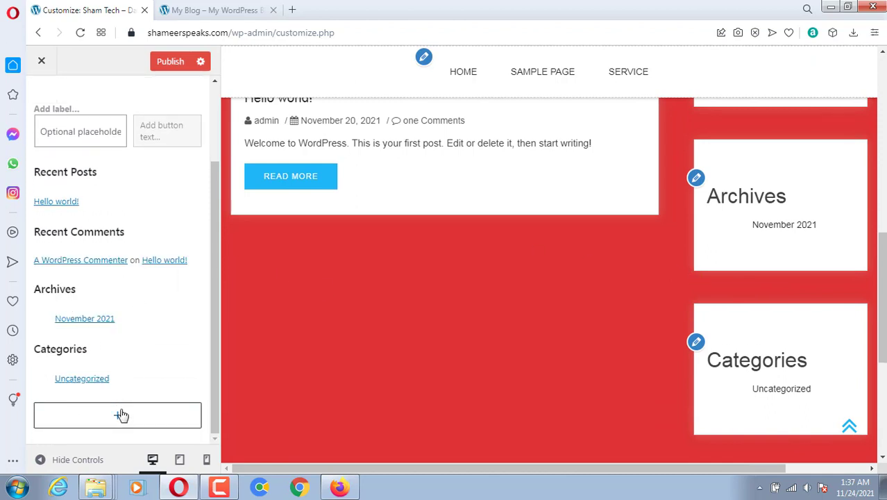
pyautogui.click(122, 414)
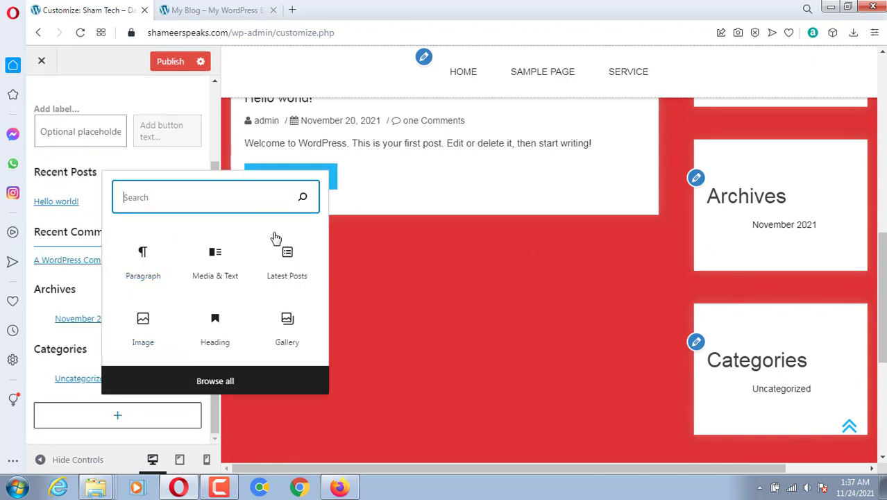
pyautogui.click(39, 311)
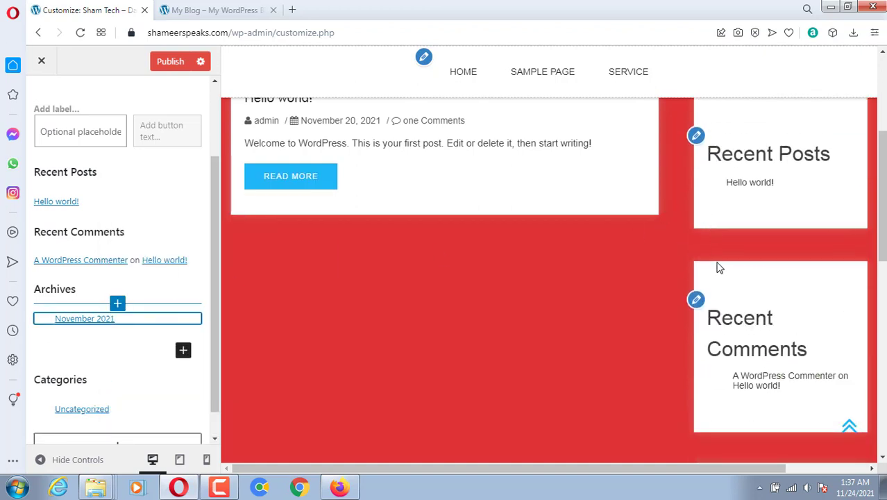
# Open the Recent Comments widget from the site preview and add an empty paragraph block below its comment list.
pyautogui.click(697, 301)
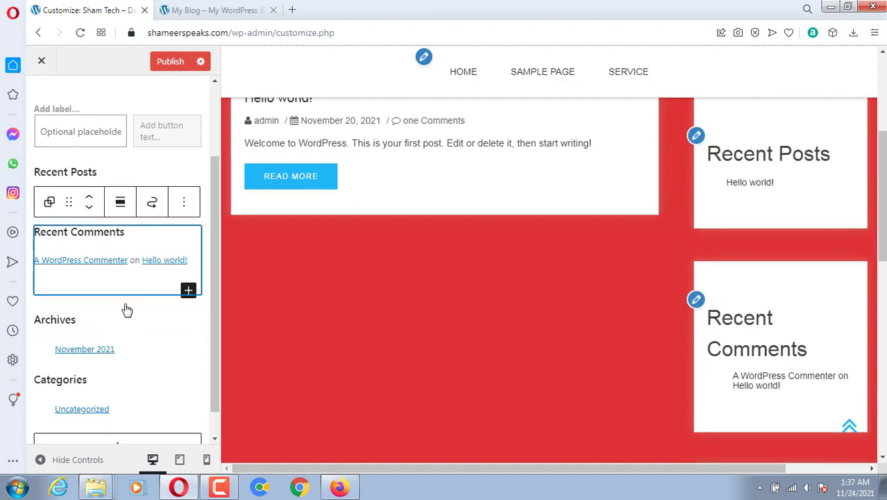
pyautogui.click(82, 287)
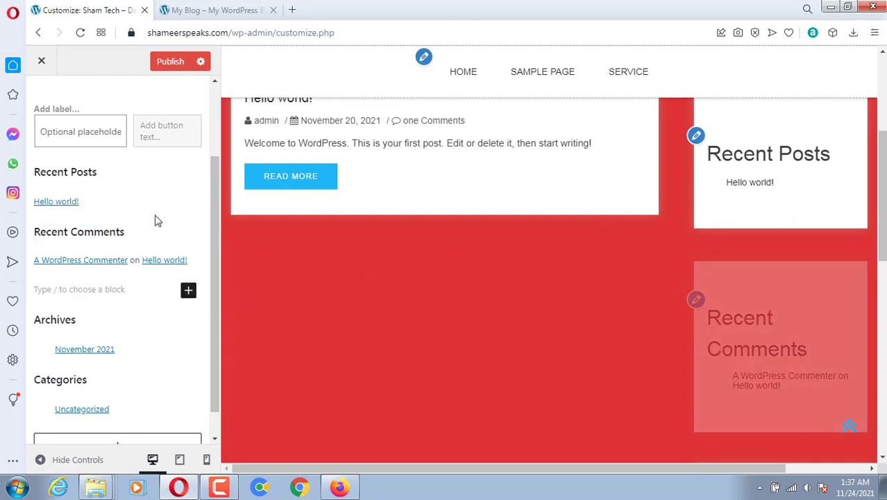
pyautogui.scroll(1, 102, 283)
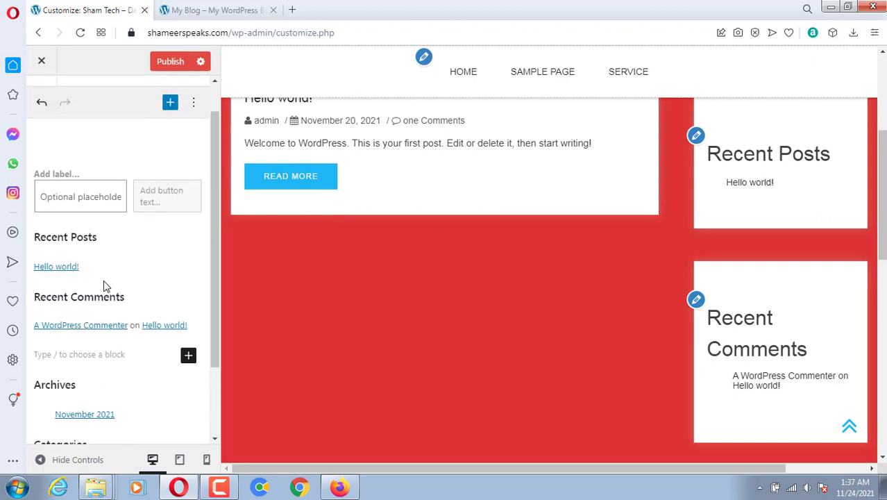
pyautogui.moveTo(116, 311)
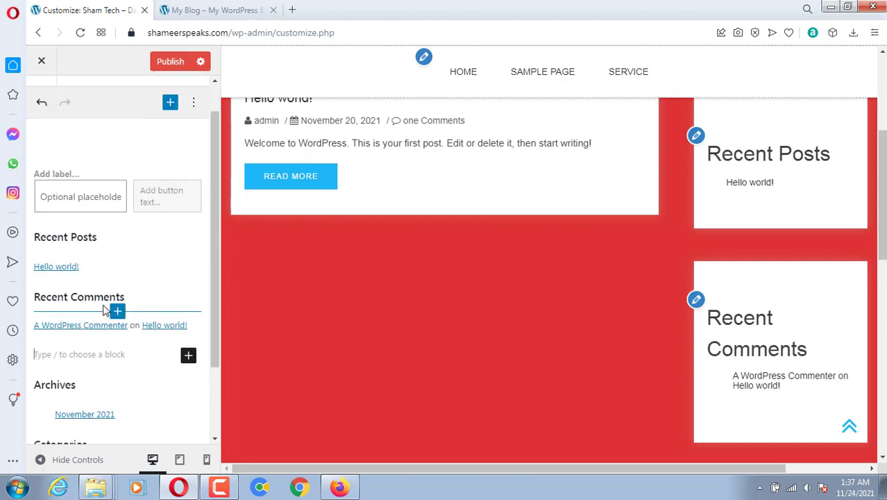
pyautogui.click(117, 311)
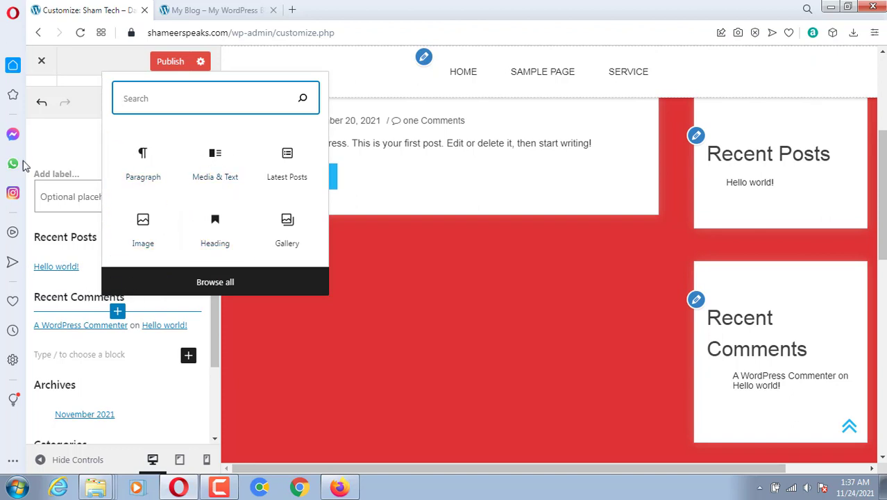
pyautogui.click(40, 63)
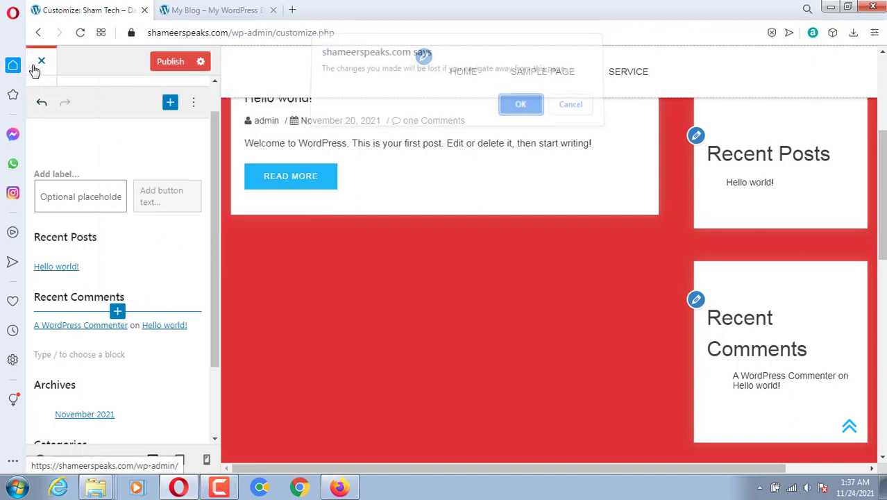
pyautogui.click(587, 116)
pyautogui.scroll(2, 41, 123)
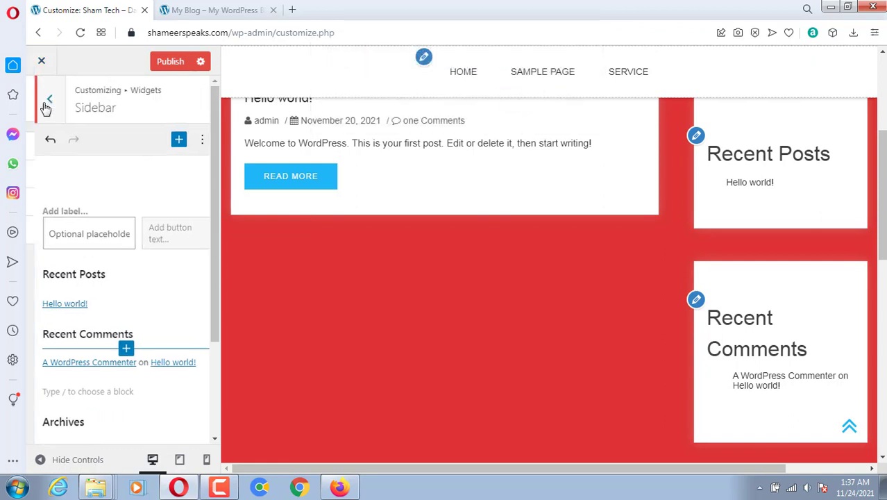
# Set the homepage to display a static page in Homepage Settings, check which pages are selectable and return to the main customizer list.
pyautogui.click(42, 106)
pyautogui.click(42, 104)
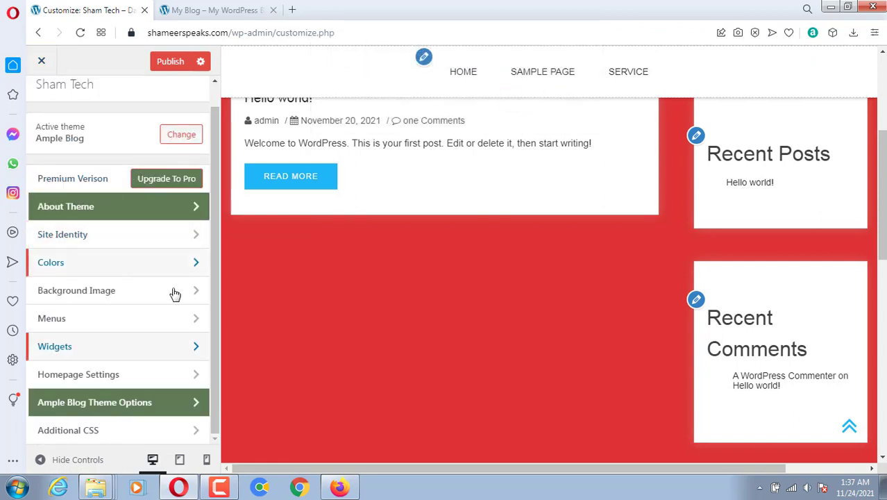
pyautogui.click(117, 372)
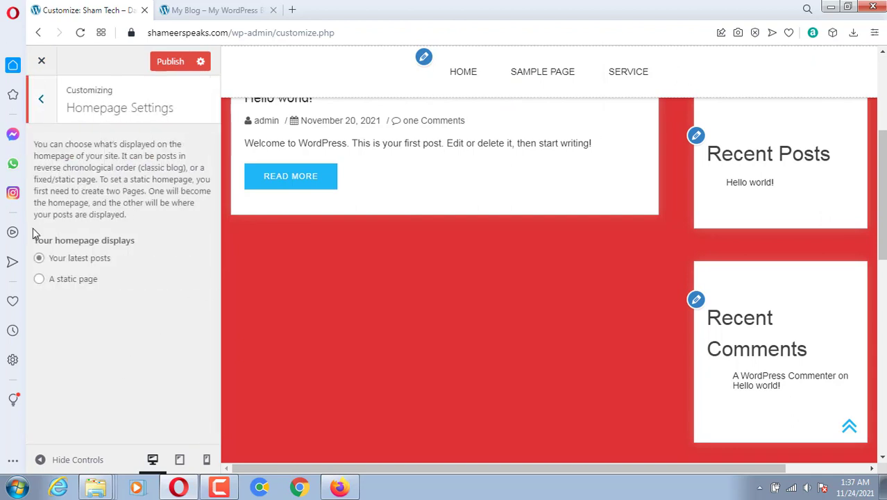
pyautogui.scroll(3, 484, 301)
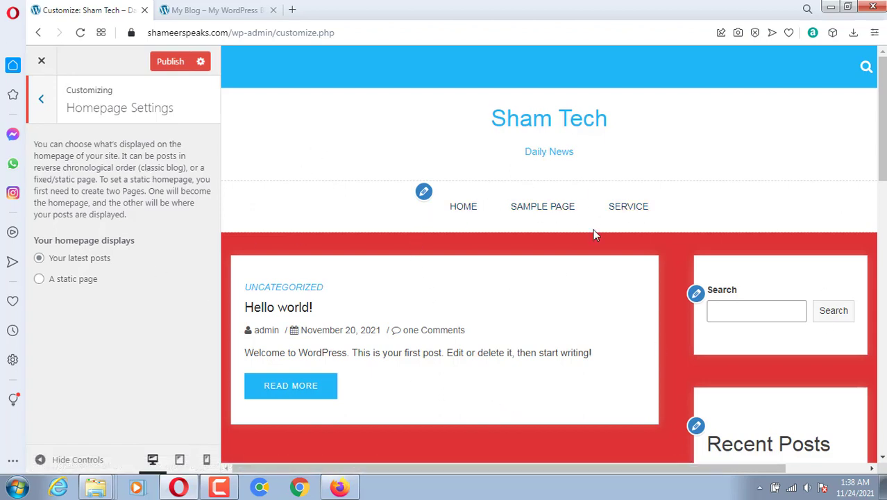
pyautogui.click(39, 281)
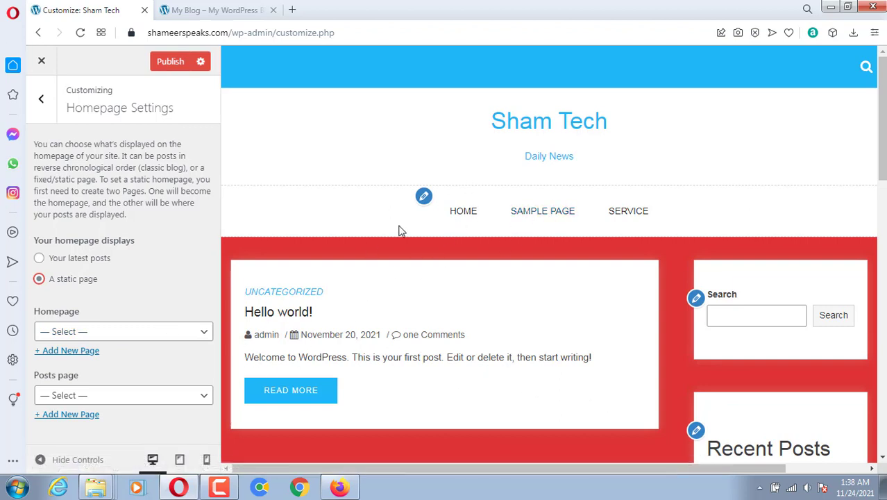
pyautogui.click(155, 333)
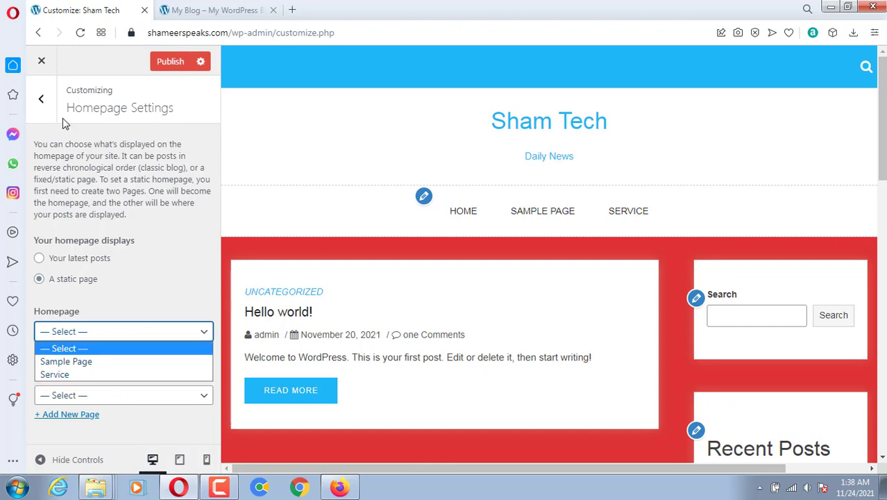
pyautogui.click(41, 99)
pyautogui.click(41, 99)
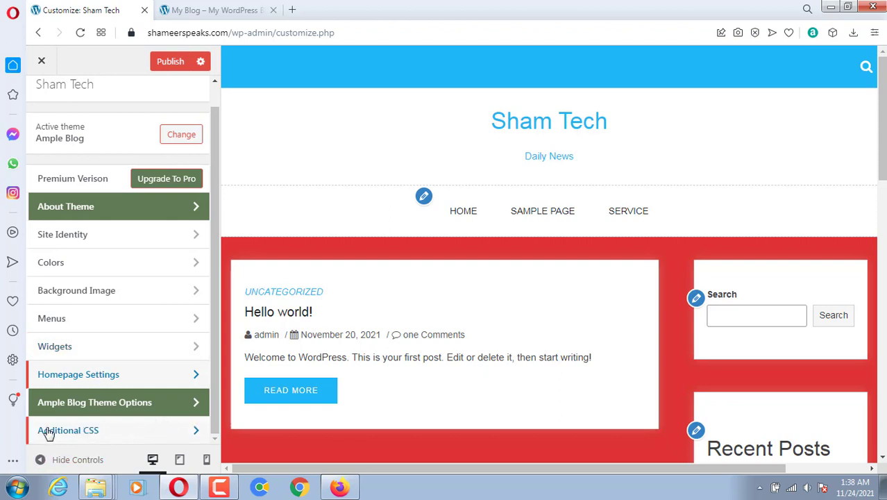
# Examine the Additional CSS section with its instructions and code editor, and look over the site preview.
pyautogui.click(105, 432)
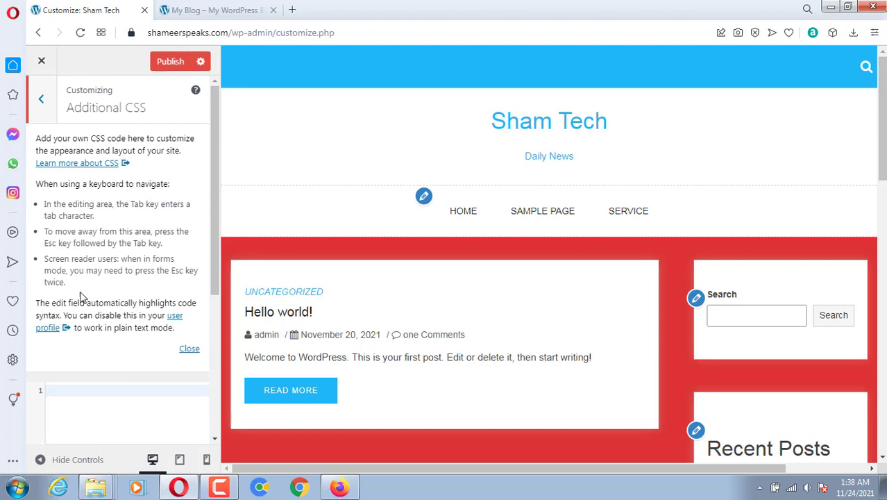
pyautogui.scroll(-3, 126, 342)
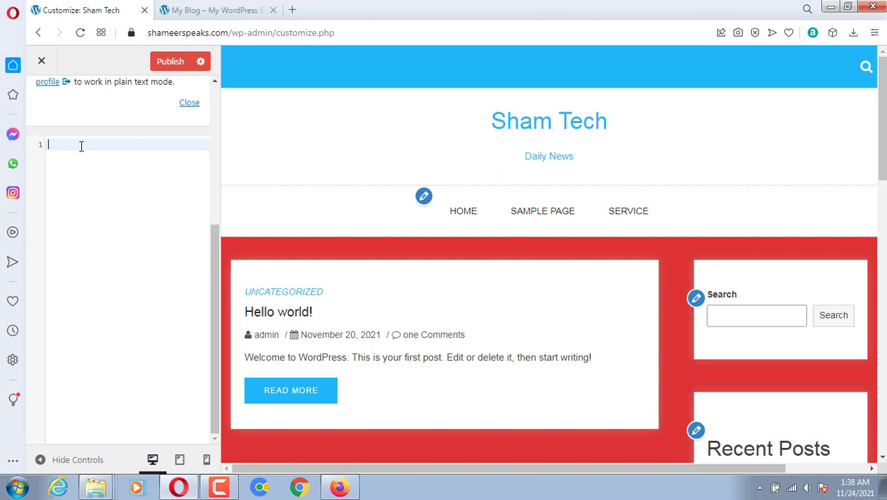
pyautogui.scroll(-3, 312, 270)
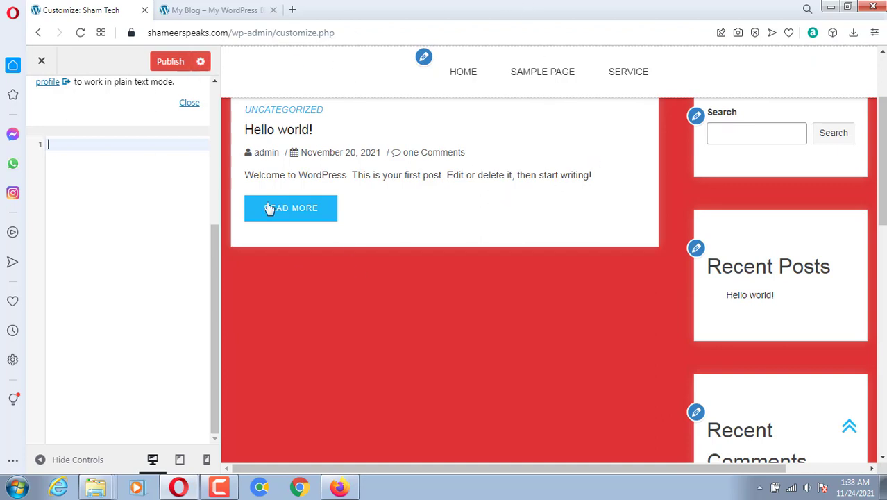
# Keep the customizer open without discarding the changes, leave the Additional CSS section and publish the customizations.
pyautogui.click(37, 64)
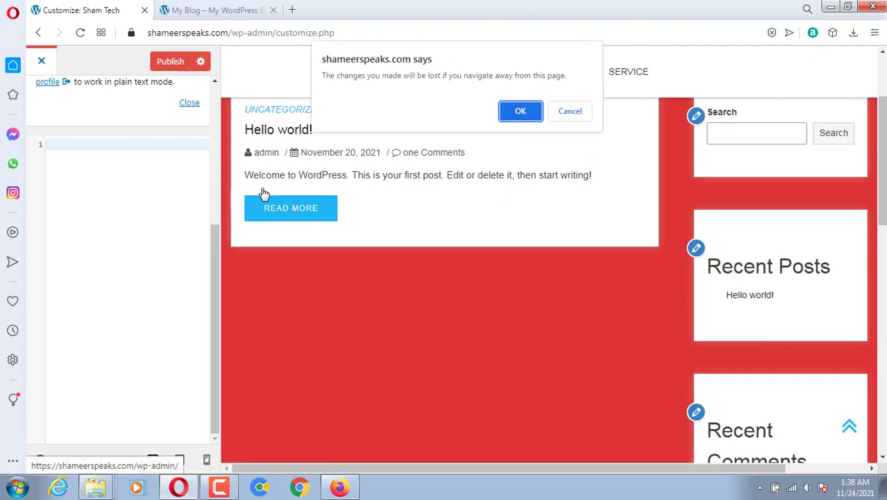
pyautogui.click(570, 112)
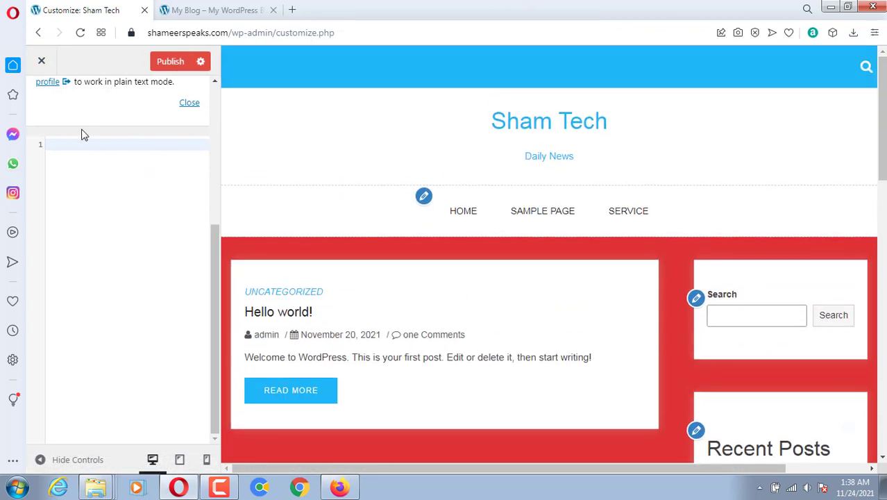
pyautogui.click(43, 101)
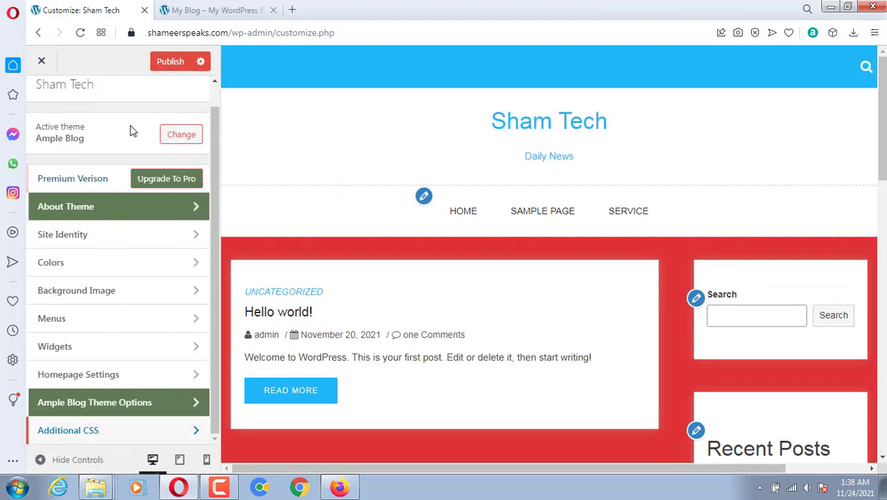
pyautogui.click(174, 68)
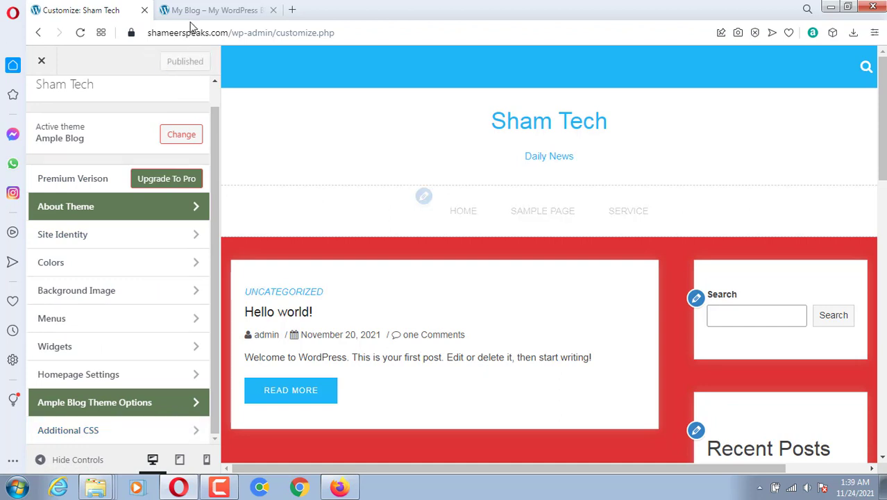
# Reload the live site in its own browser tab and review the header, navigation menu, colors and footer widgets.
pyautogui.click(204, 10)
pyautogui.scroll(1, 515, 293)
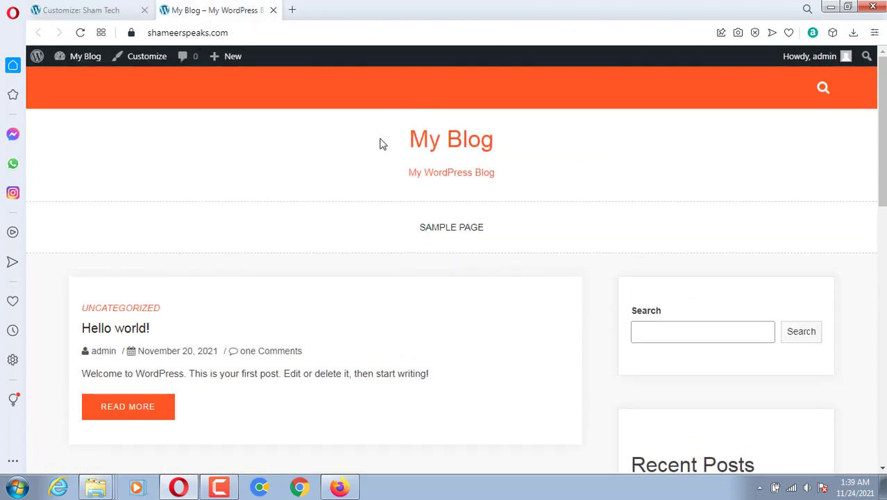
pyautogui.click(80, 35)
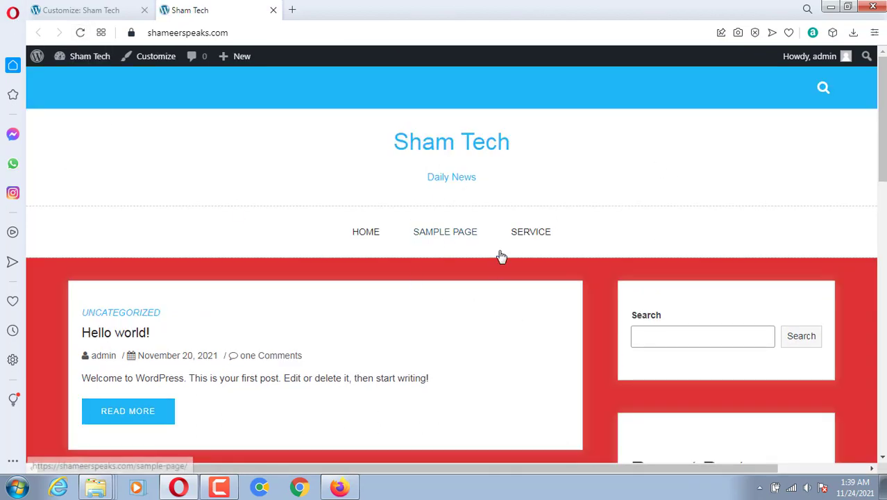
pyautogui.scroll(-4, 479, 261)
pyautogui.scroll(-2, 601, 373)
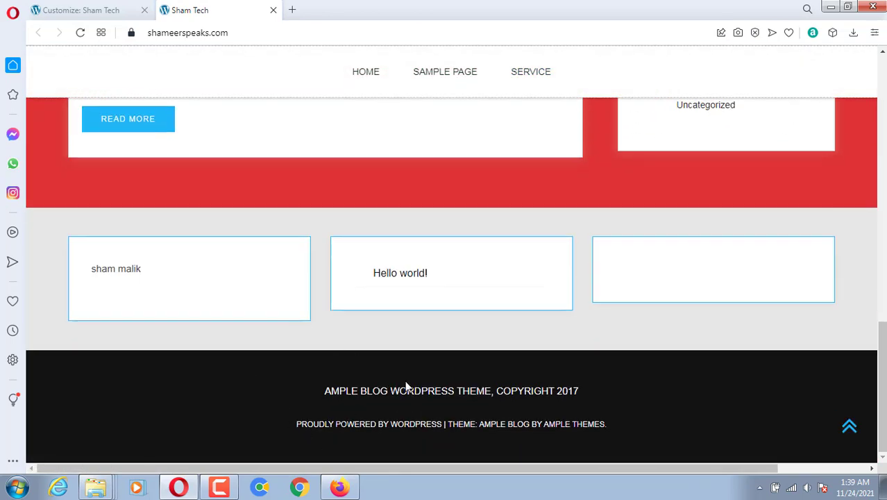
# Go back to the customizer and look over the Homepage Settings and Additional CSS sections again.
pyautogui.click(122, 9)
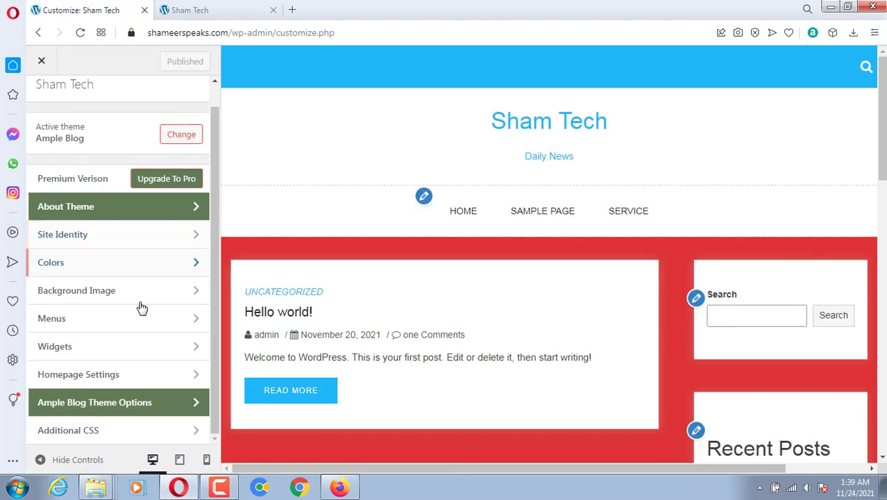
pyautogui.click(129, 384)
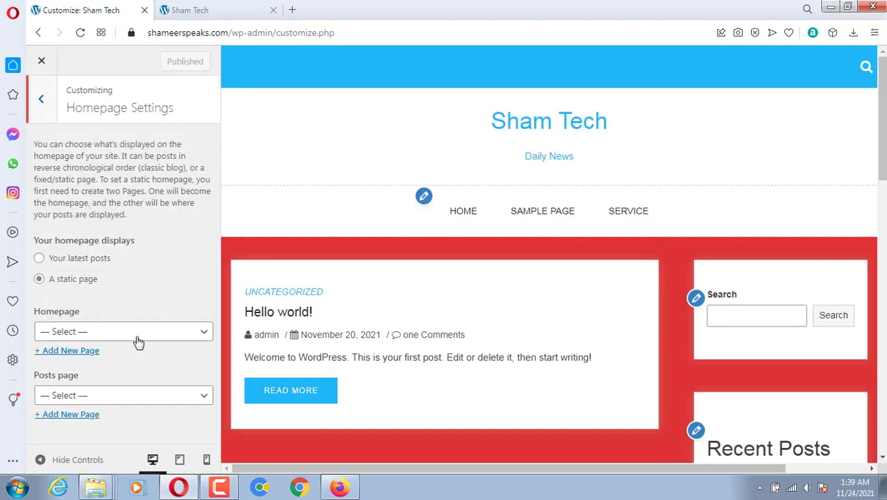
pyautogui.click(41, 100)
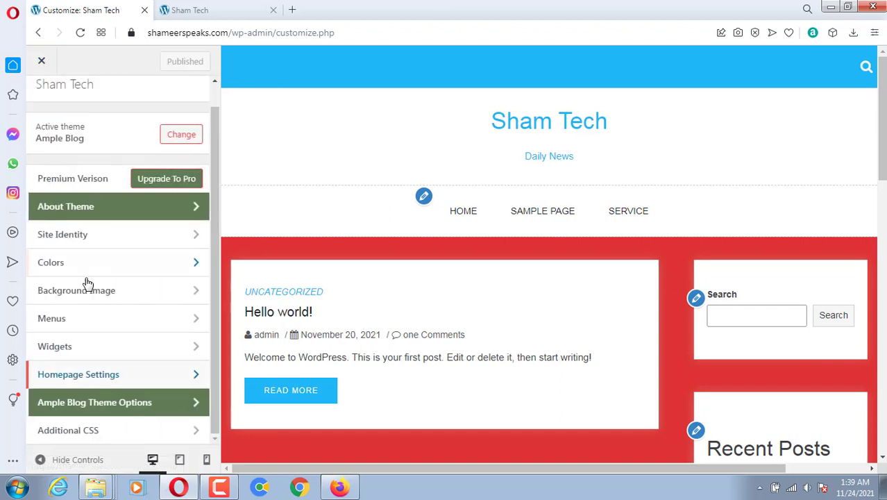
pyautogui.click(109, 428)
pyautogui.scroll(-3, 146, 387)
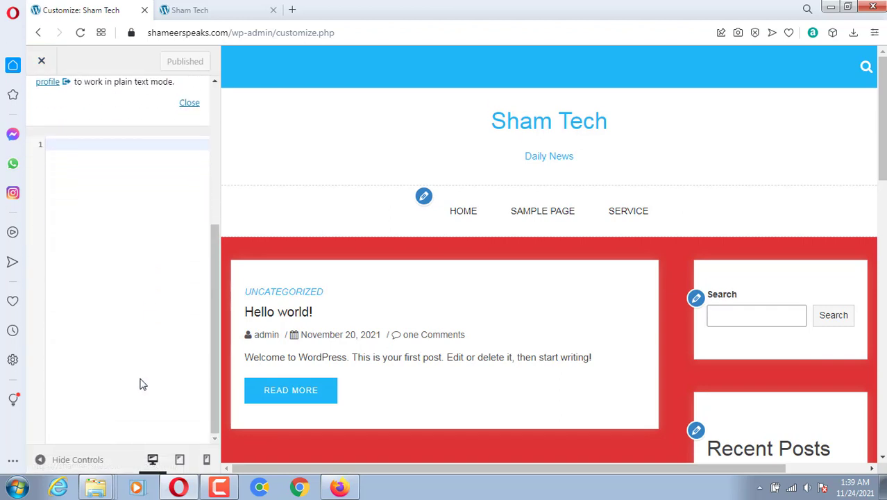
pyautogui.scroll(4, 141, 382)
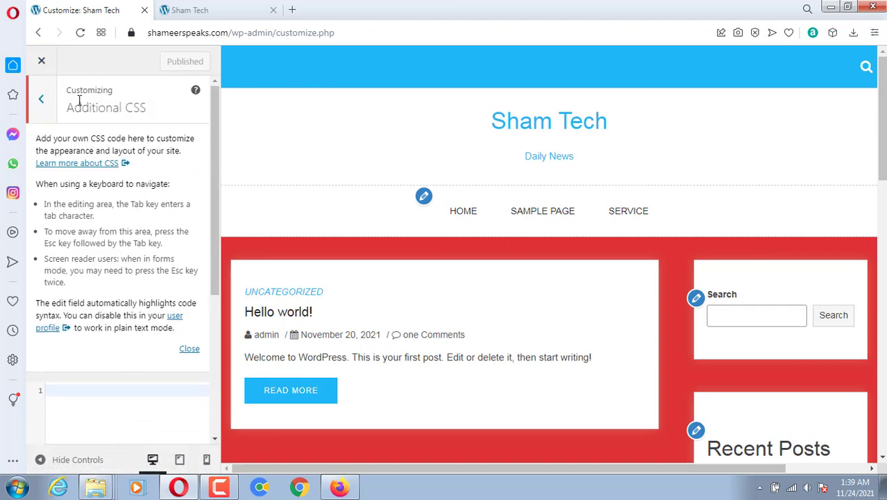